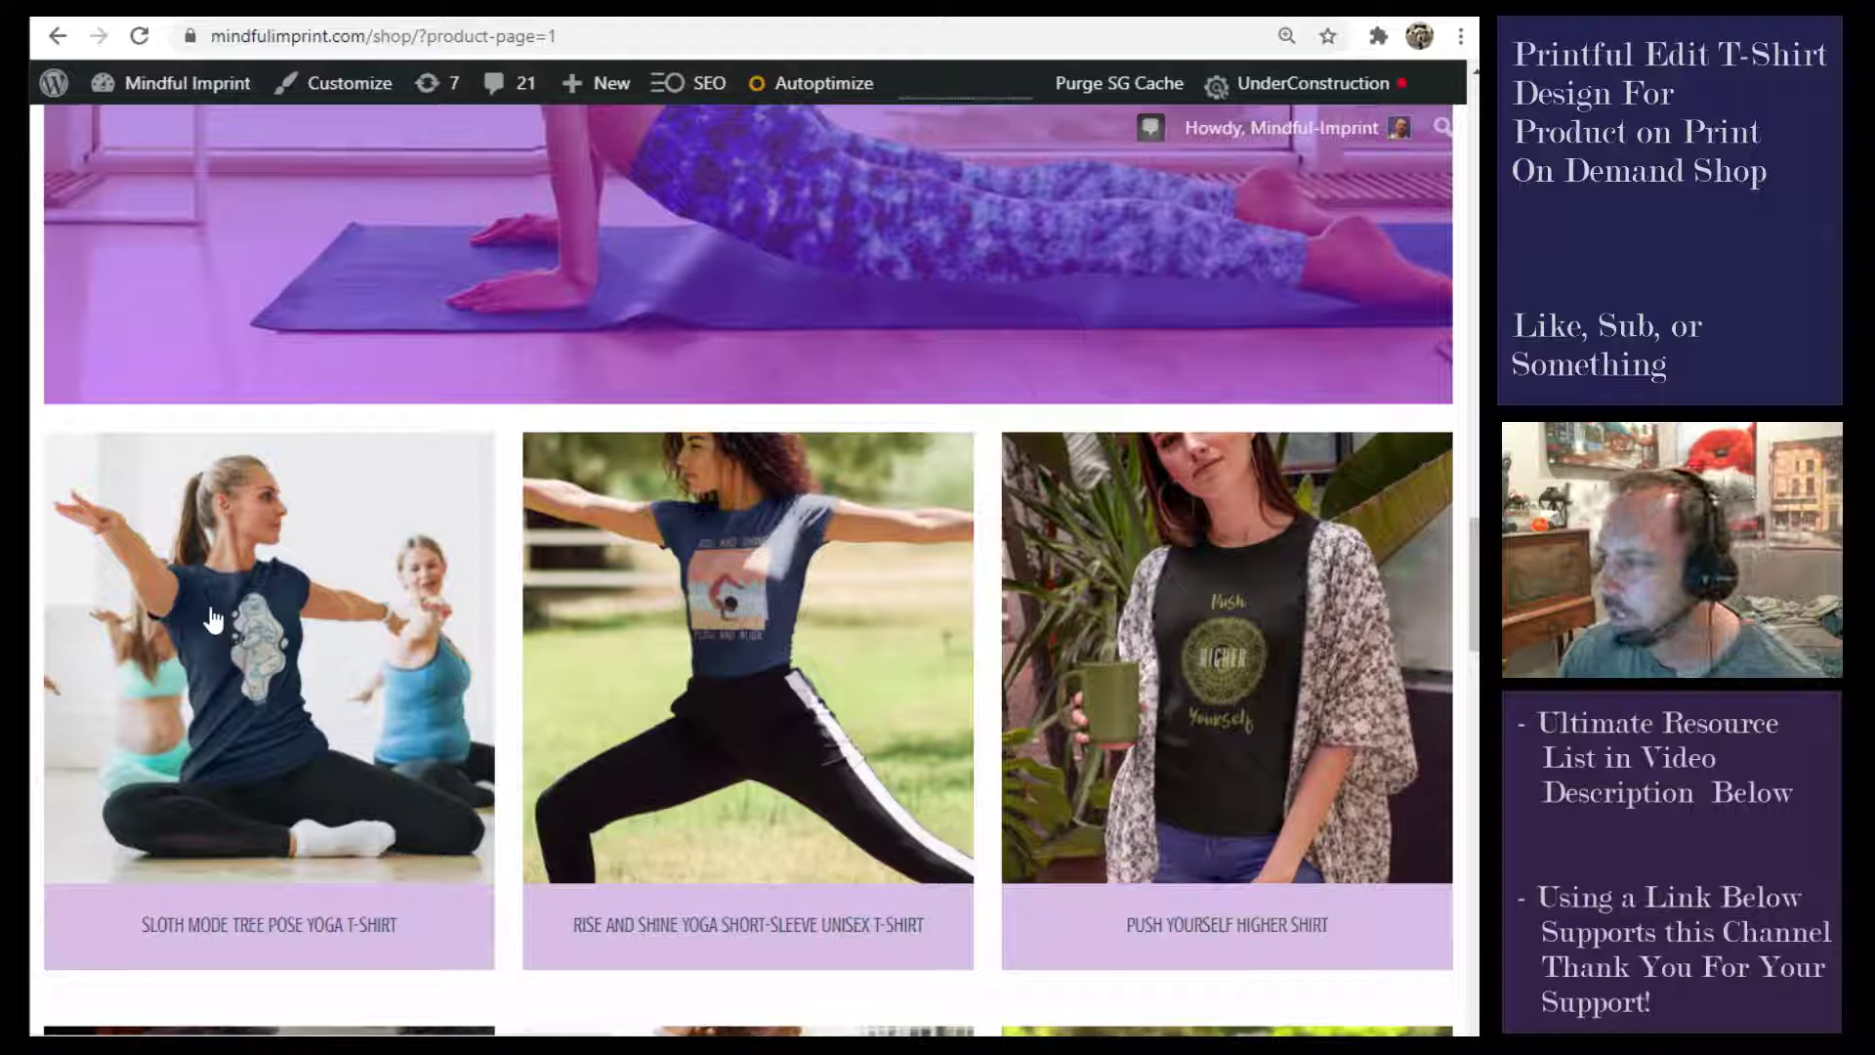
View the Placeit sloth shirt design, then bring up the Printful store's product list
{"action": "left_click", "coordinate": [252, 18]}
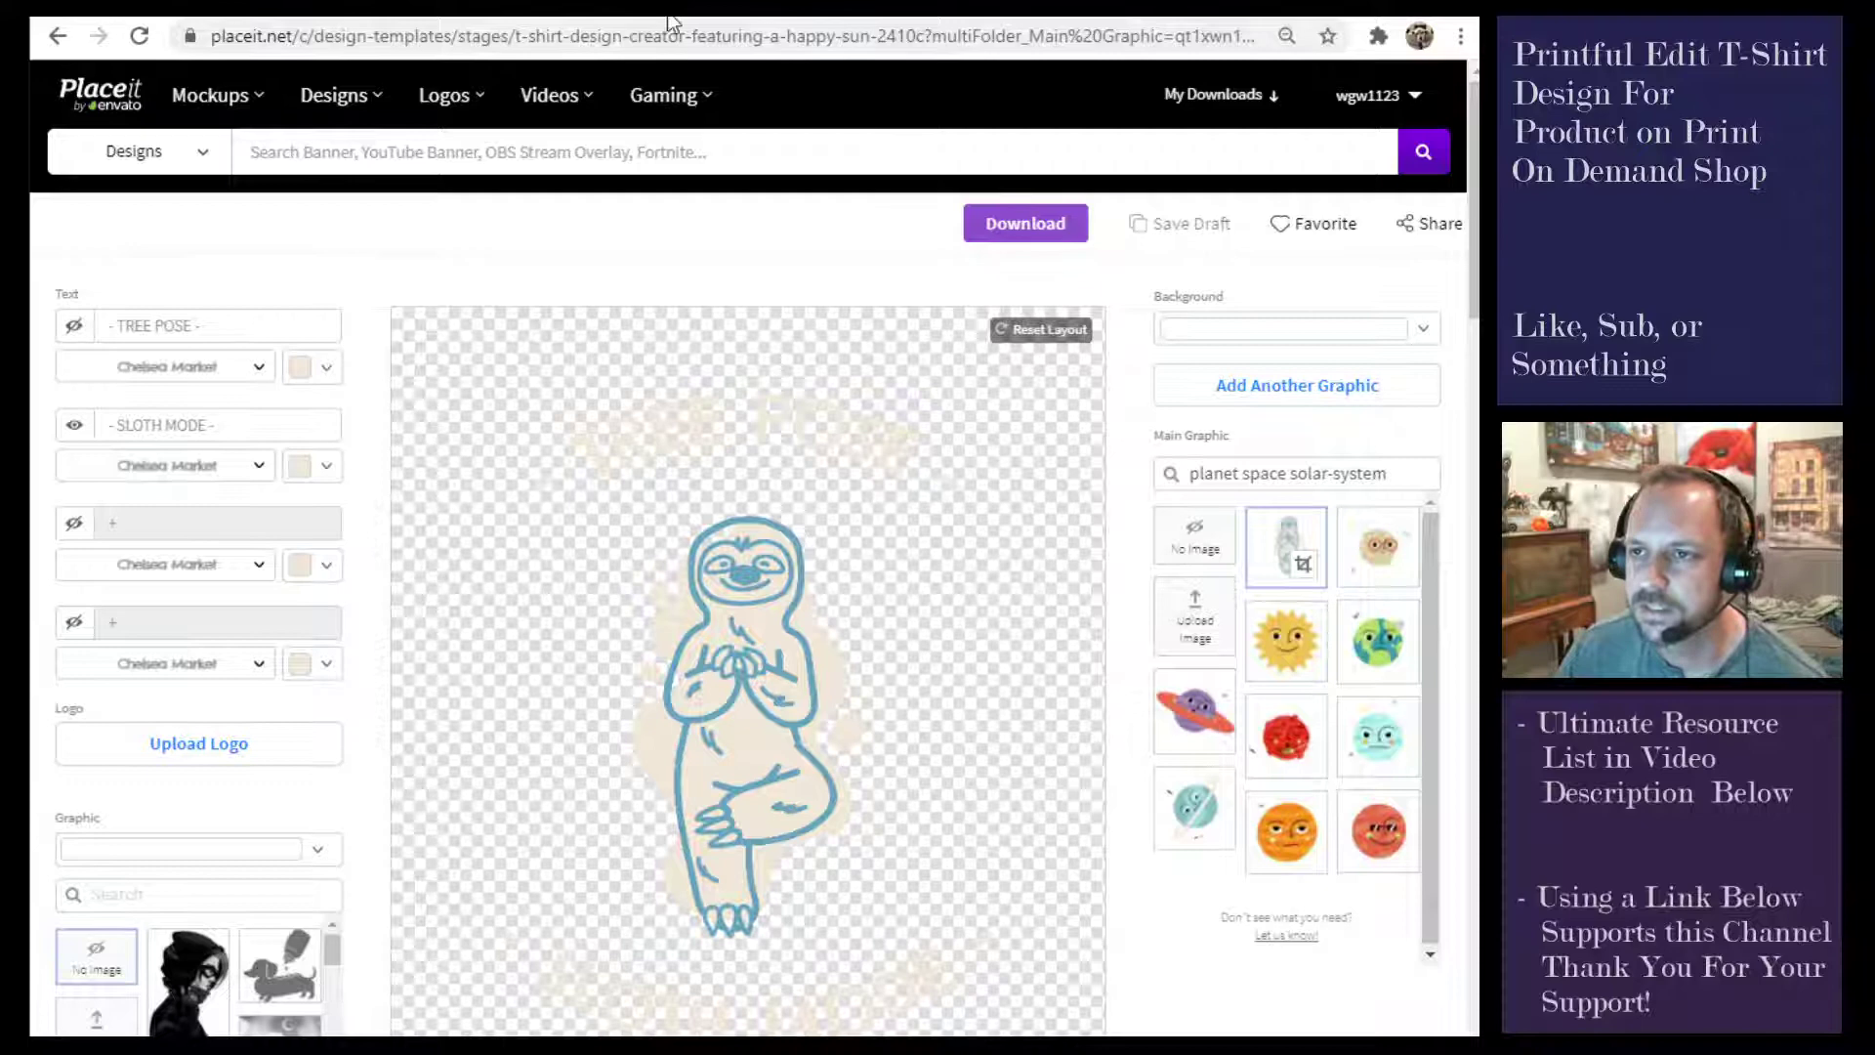
{"action": "left_click", "coordinate": [734, 14]}
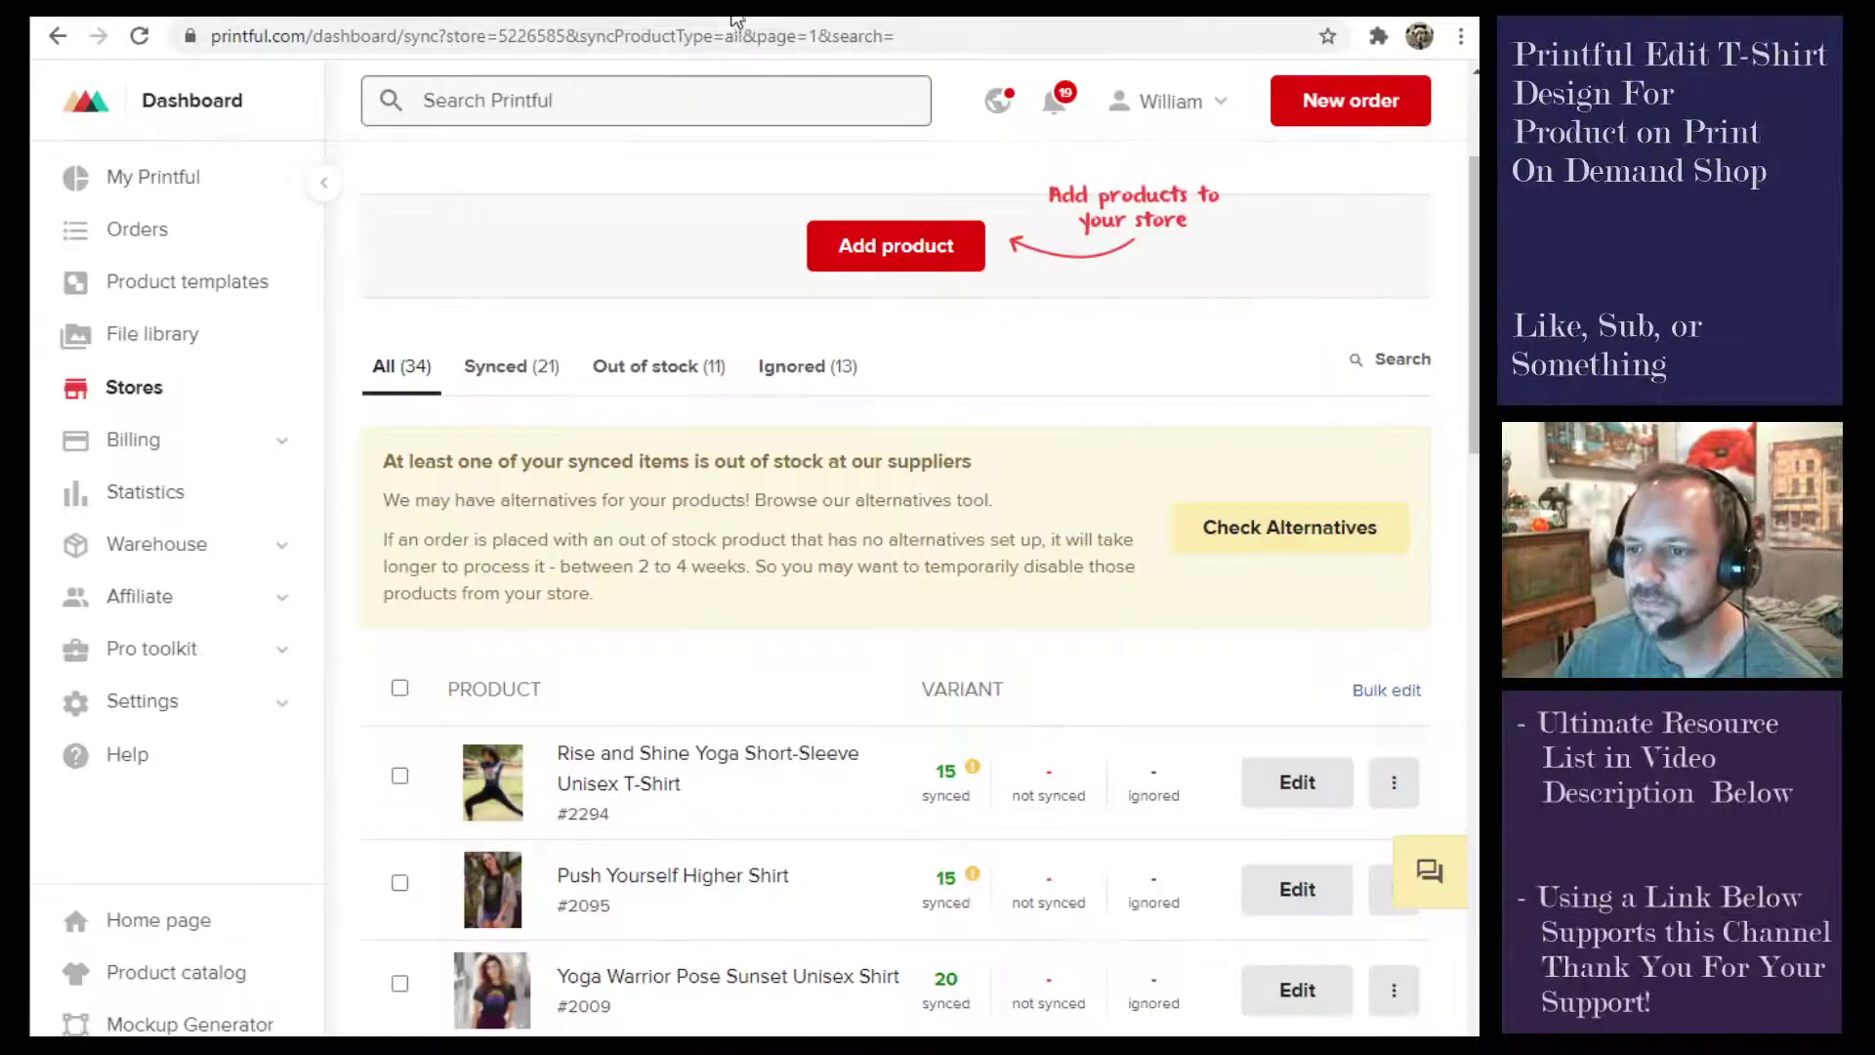
Go back to the Mindful Imprint store's product list in Printful
{"action": "left_click", "coordinate": [809, 16]}
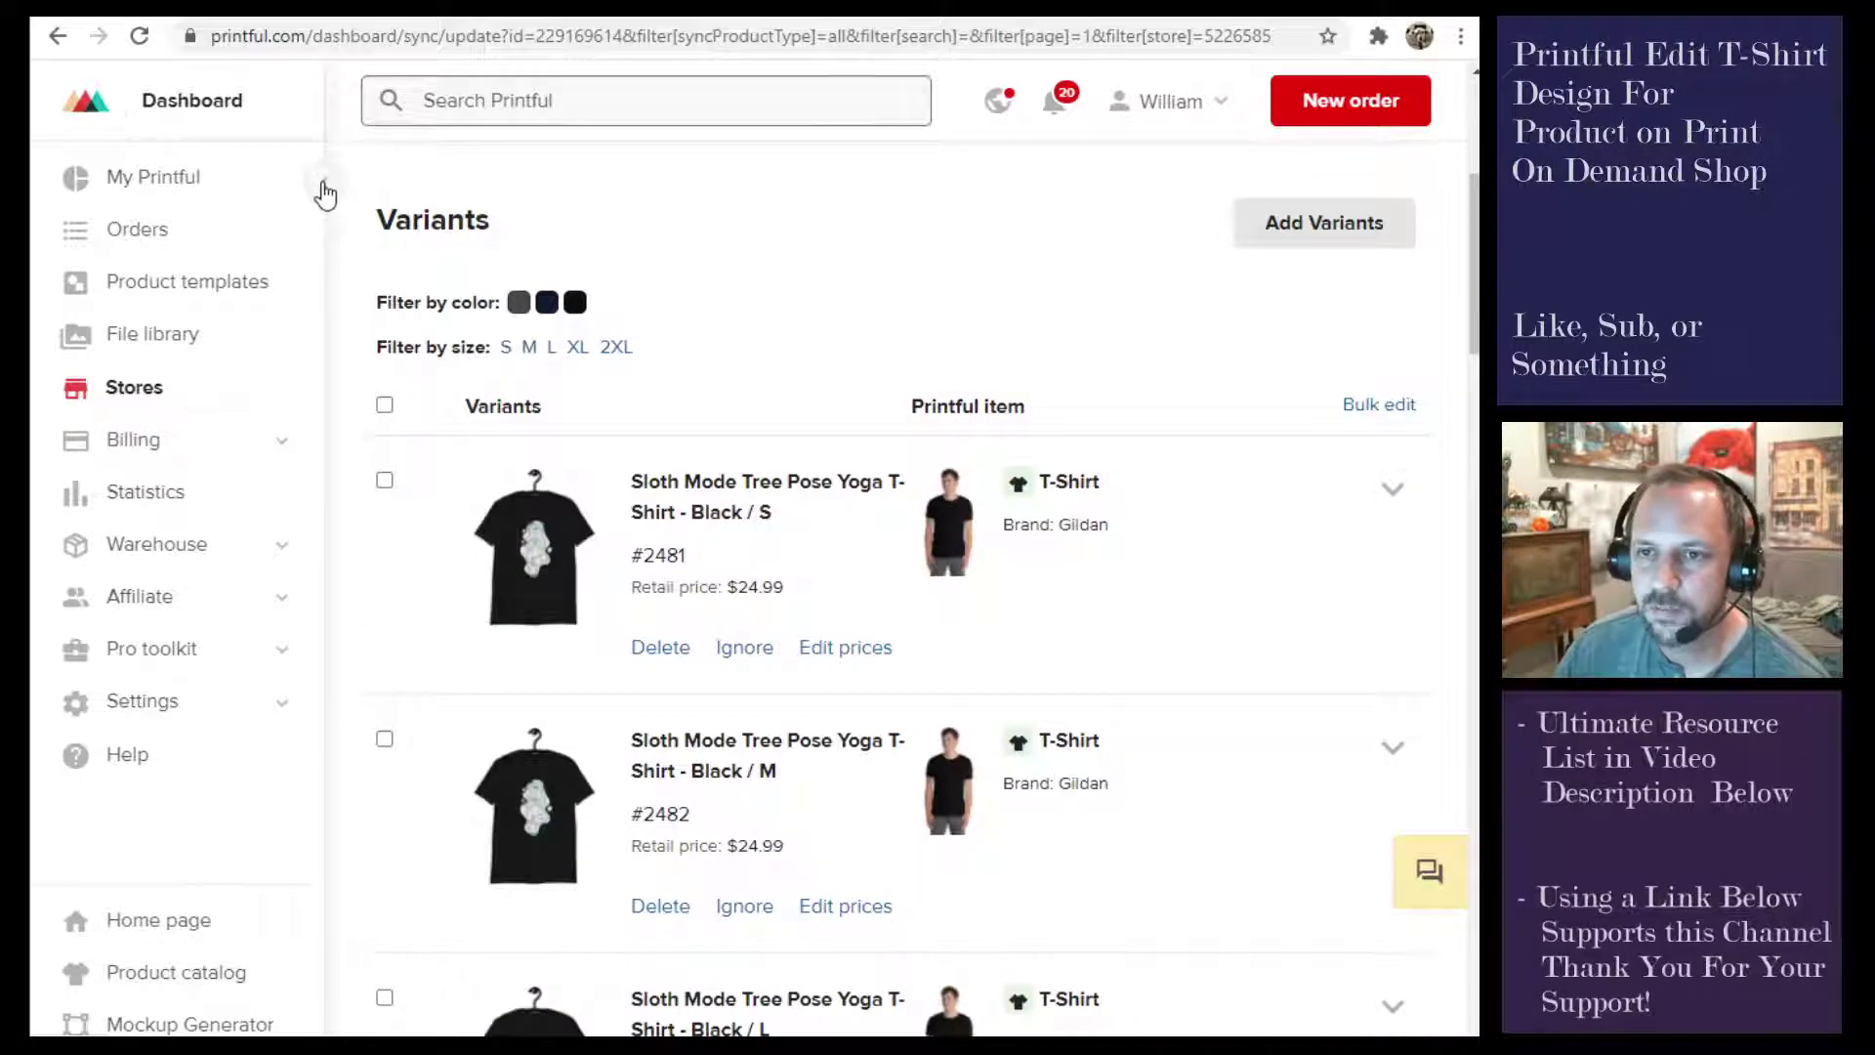
{"action": "scroll", "coordinate": [615, 335], "scroll_direction": "up", "scroll_amount": 4}
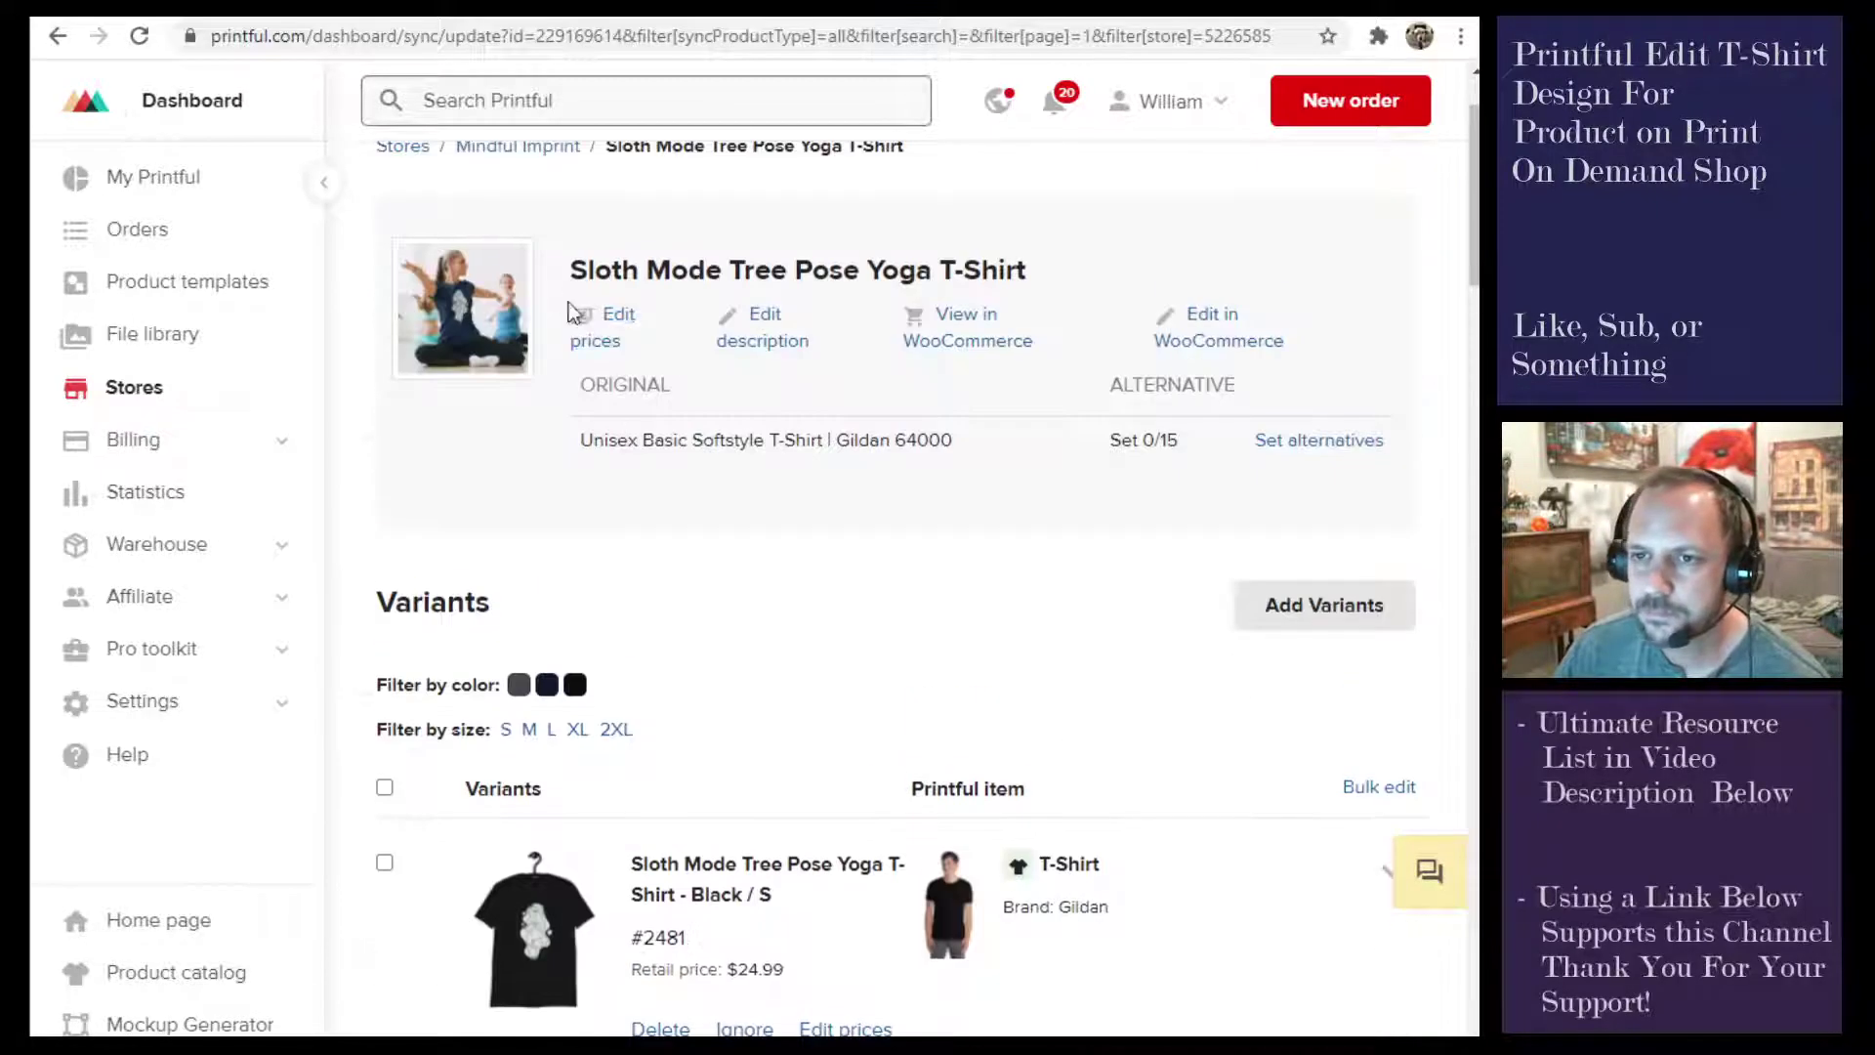
{"action": "left_click", "coordinate": [542, 276]}
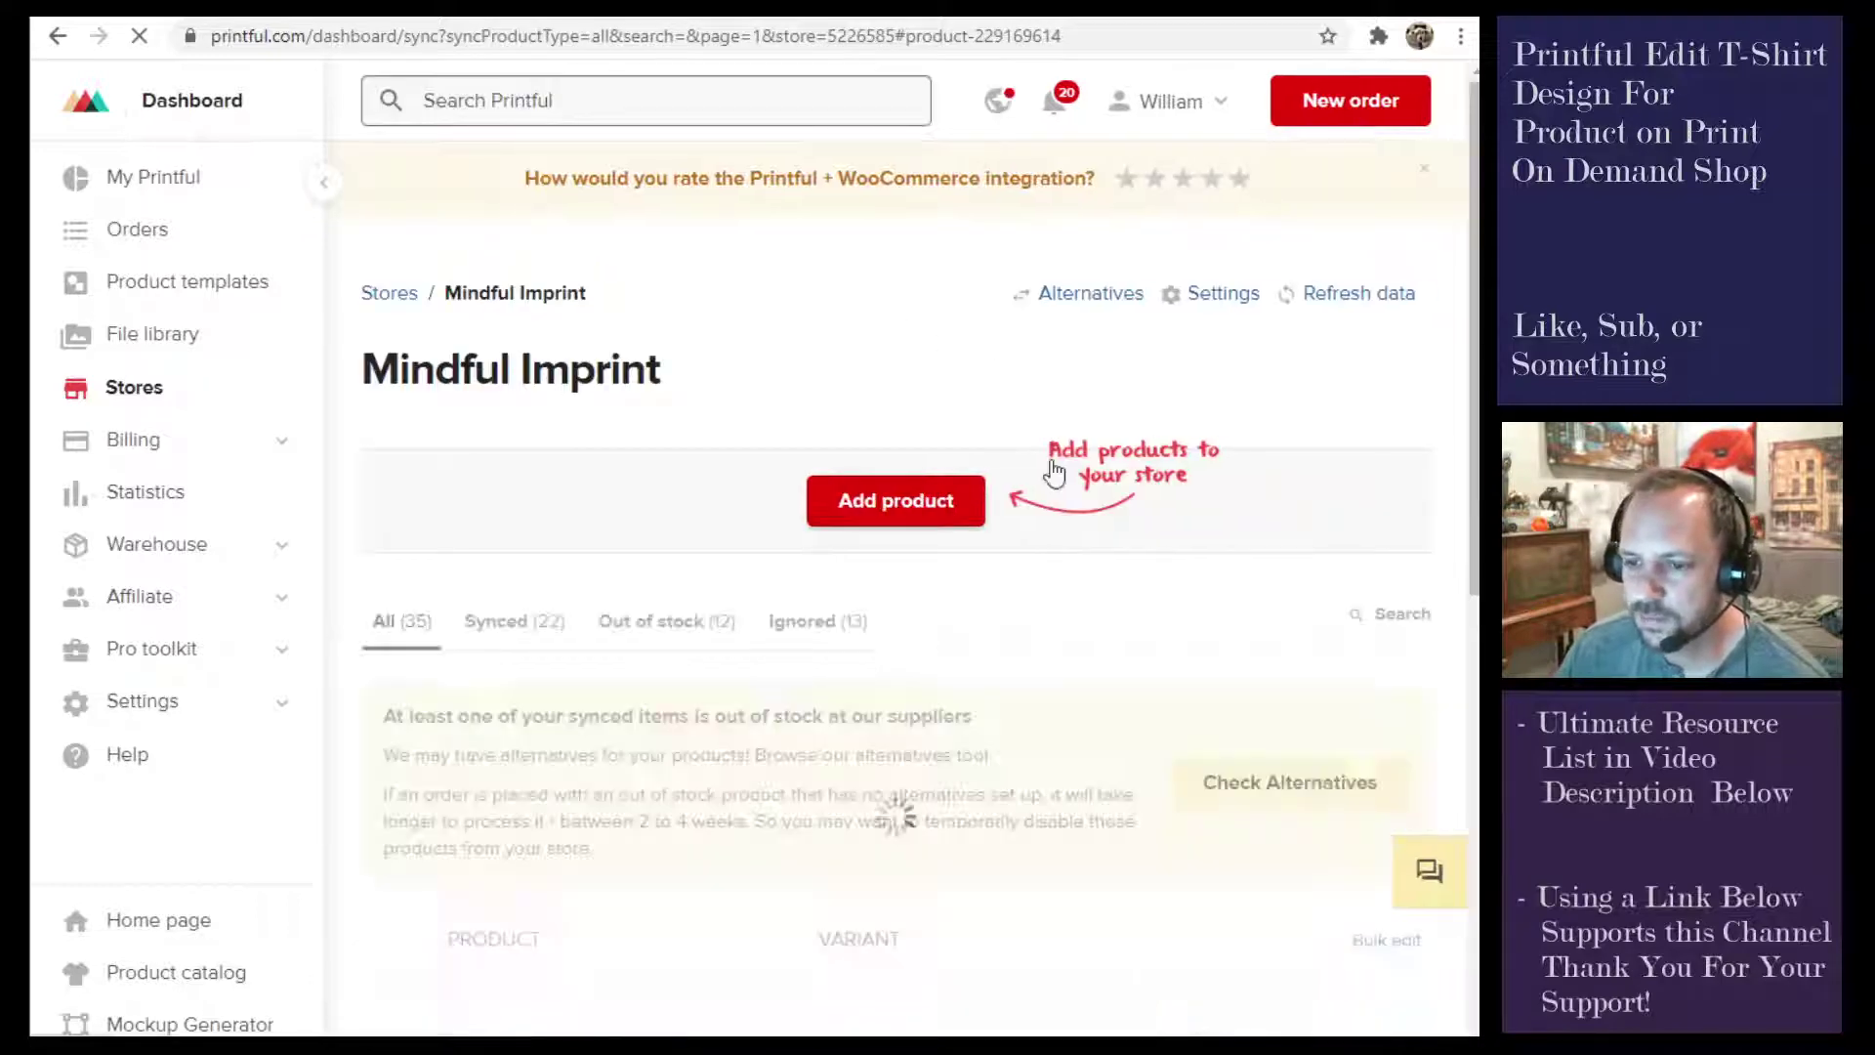
{"action": "scroll", "coordinate": [599, 414], "scroll_direction": "down", "scroll_amount": 5}
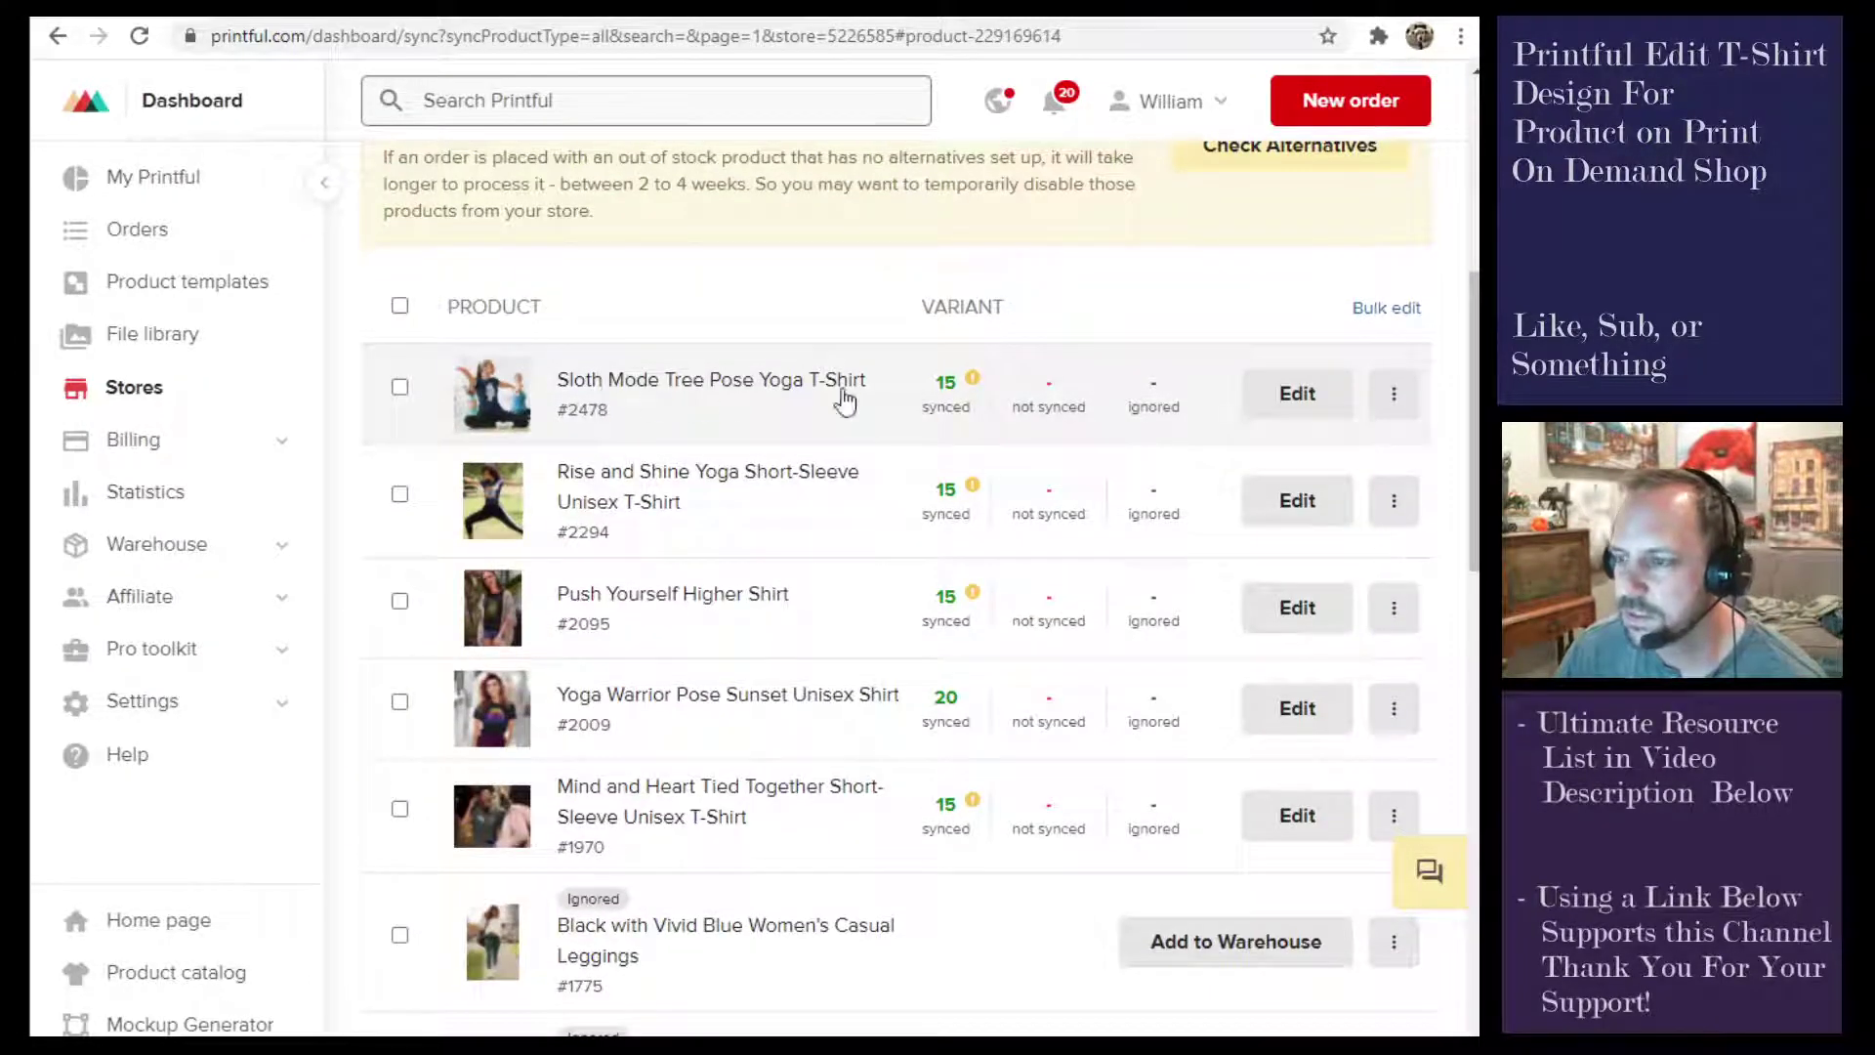
Edit the Sloth Mode Tree Pose Yoga T-Shirt and inspect the first variant's print file
{"action": "left_click", "coordinate": [1298, 394]}
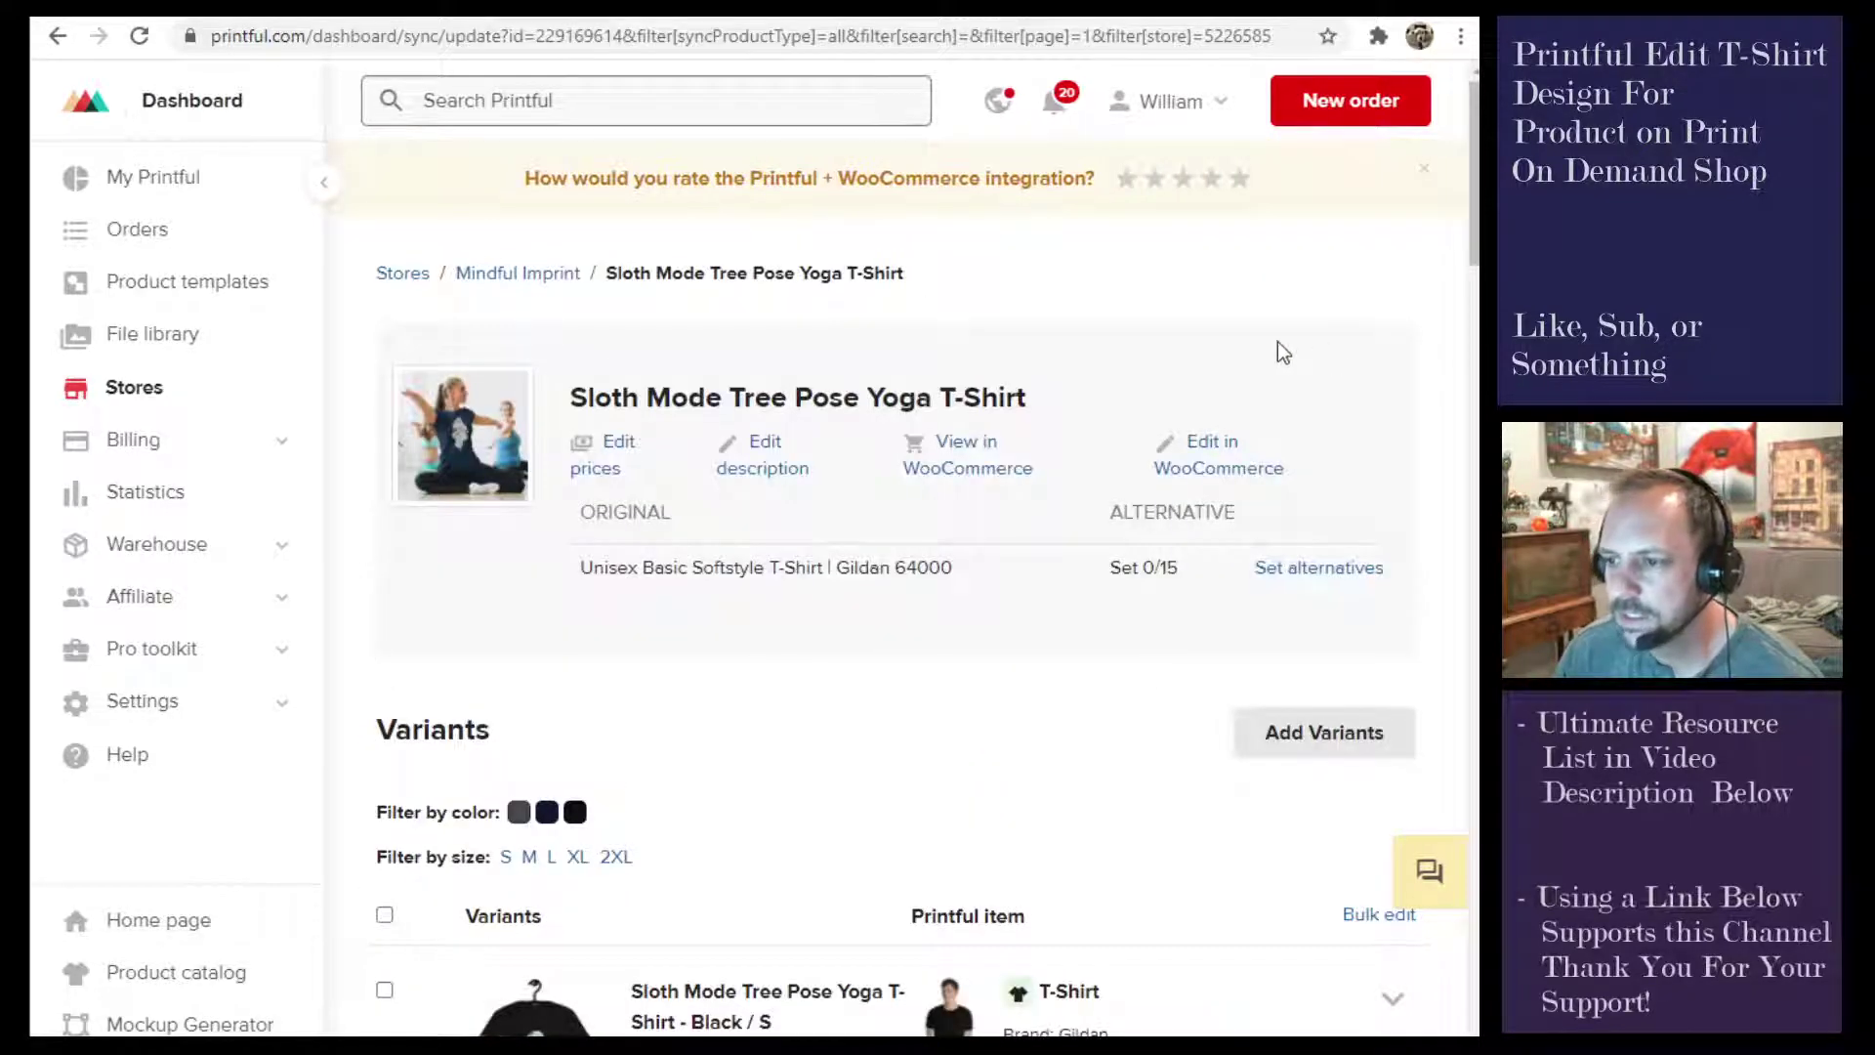
{"action": "scroll", "coordinate": [1260, 348], "scroll_direction": "down", "scroll_amount": 2}
{"action": "scroll", "coordinate": [1074, 688], "scroll_direction": "down", "scroll_amount": 3}
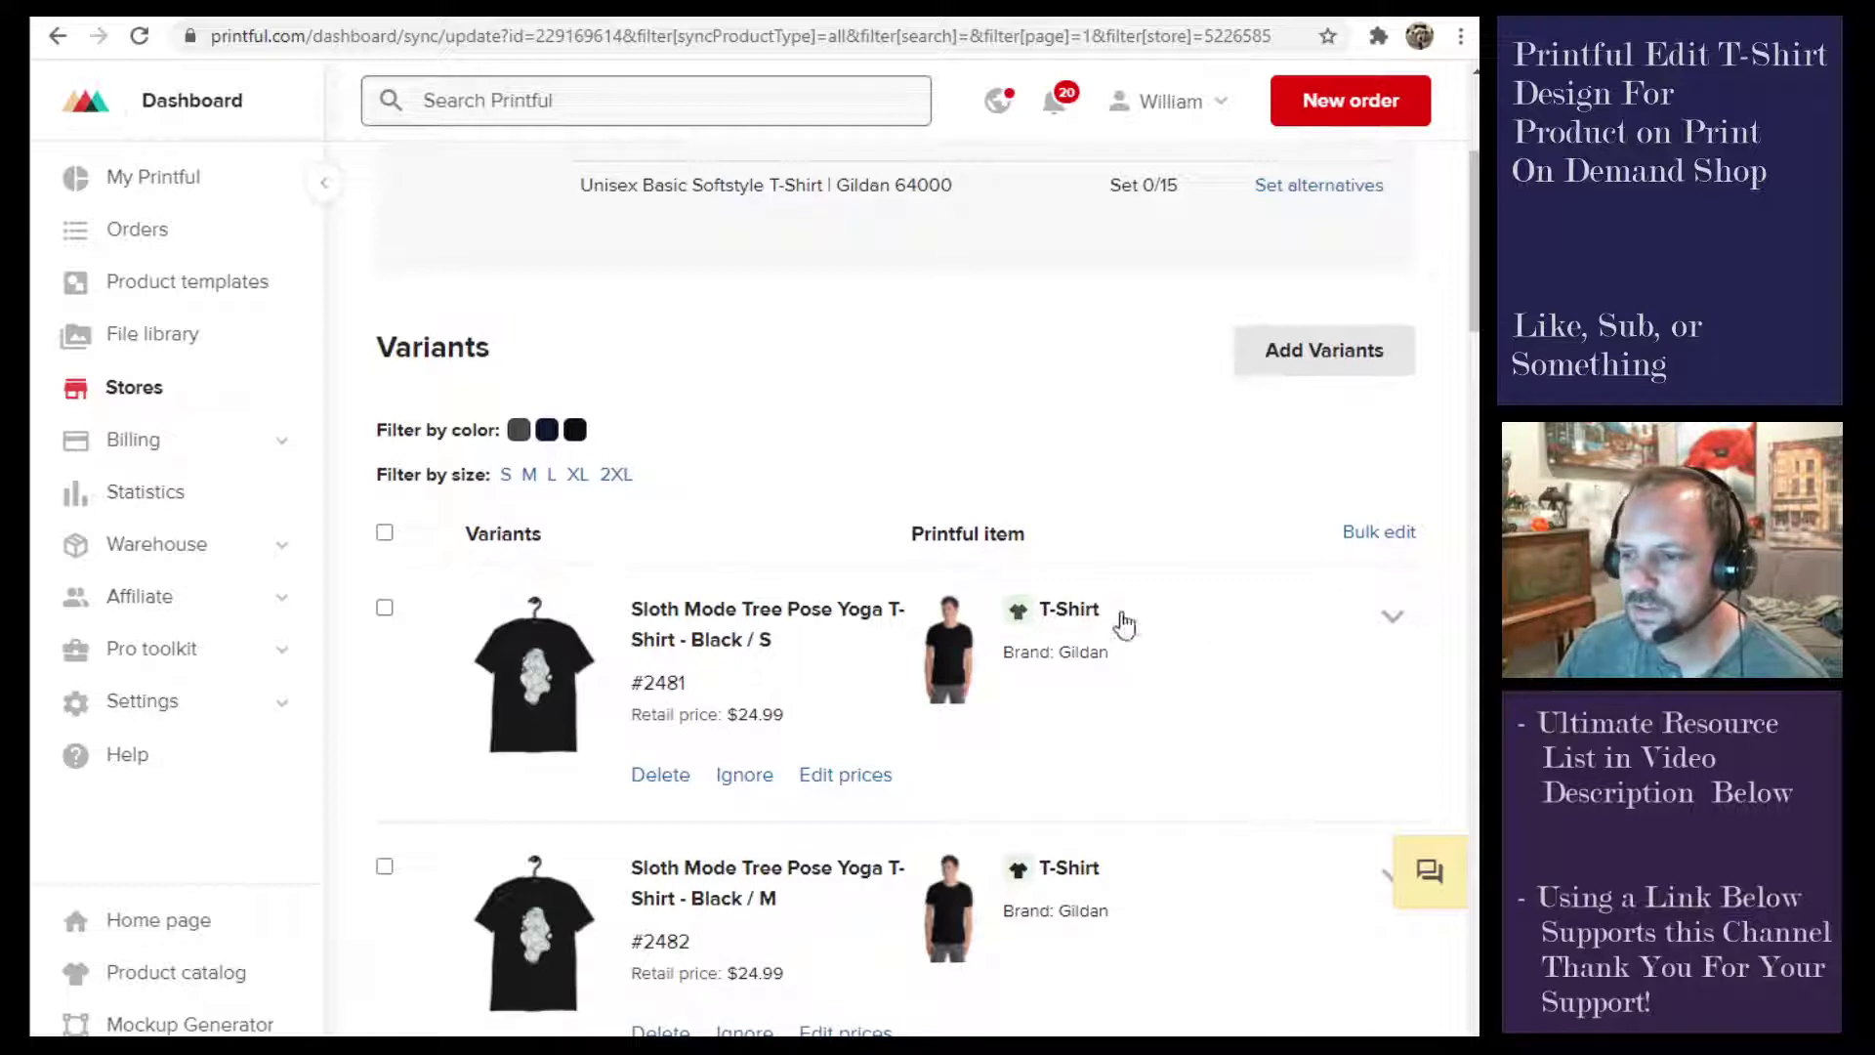
{"action": "left_click", "coordinate": [1390, 622]}
{"action": "scroll", "coordinate": [1270, 620], "scroll_direction": "down", "scroll_amount": 1}
{"action": "mouse_move", "coordinate": [1150, 872]}
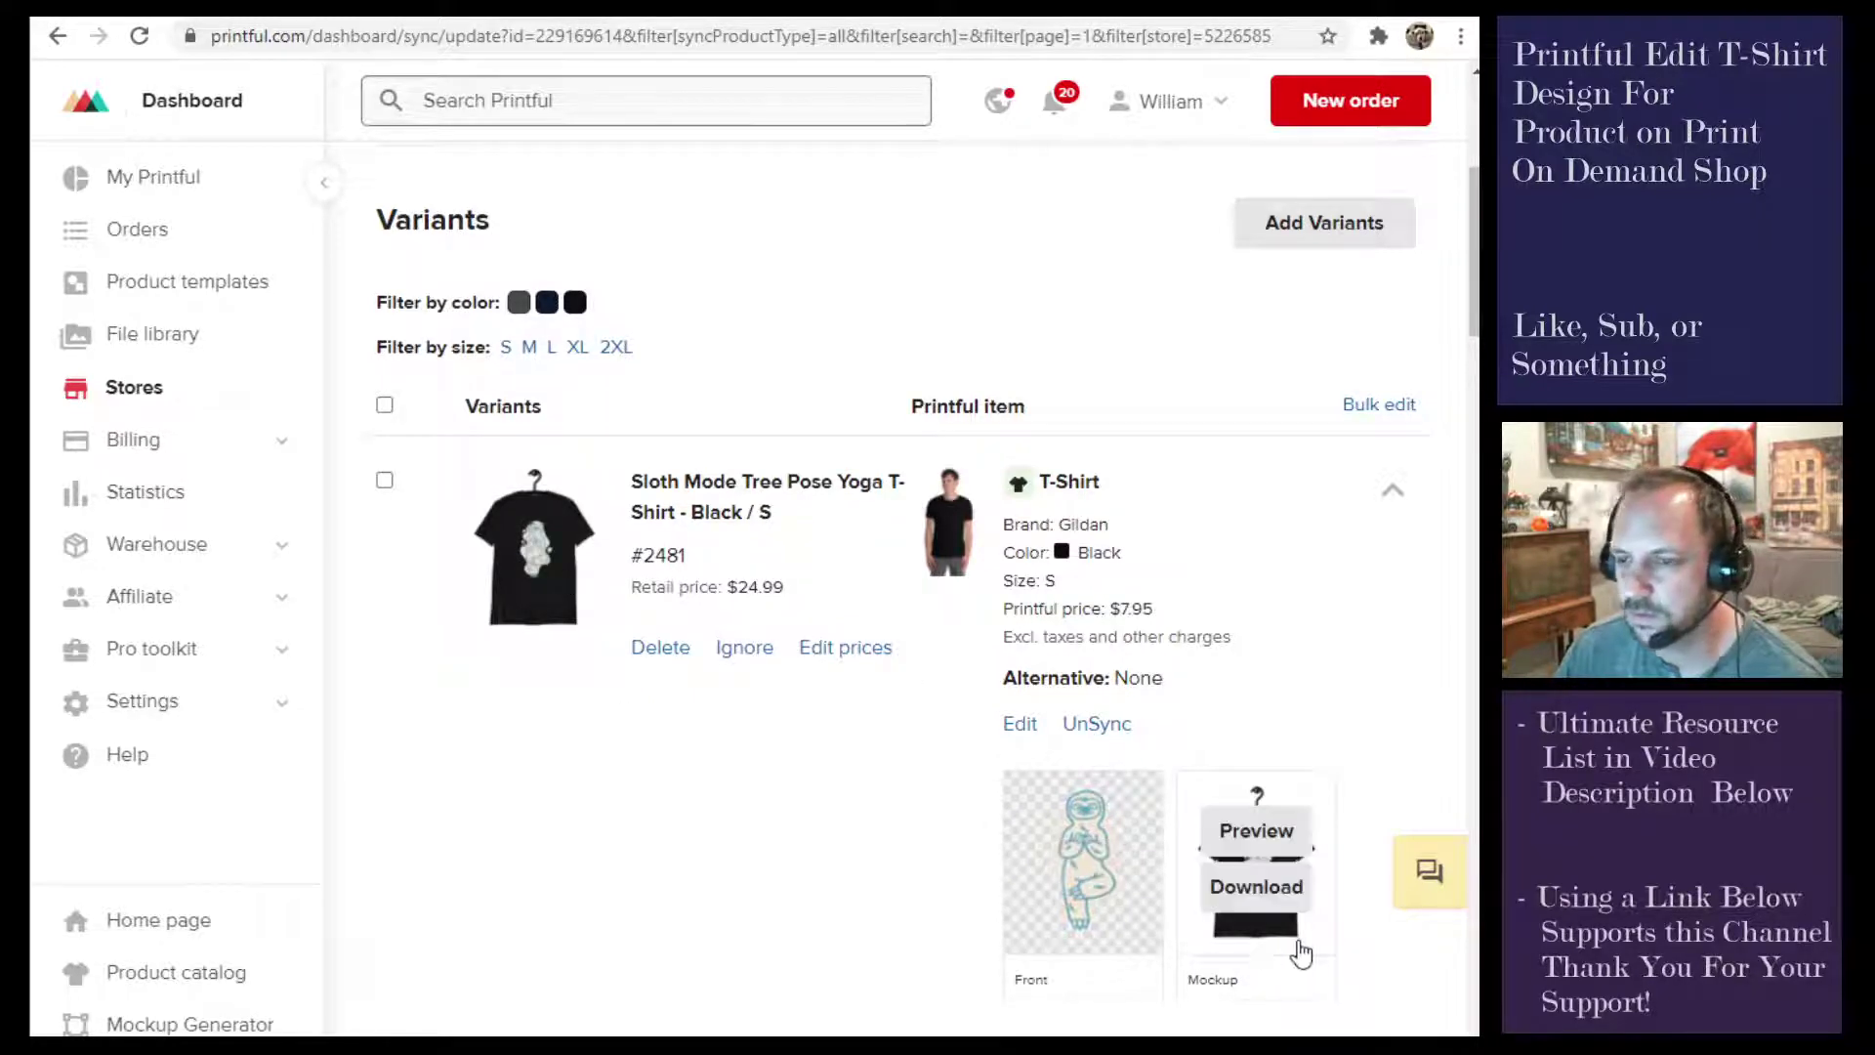
{"action": "left_click", "coordinate": [1394, 487]}
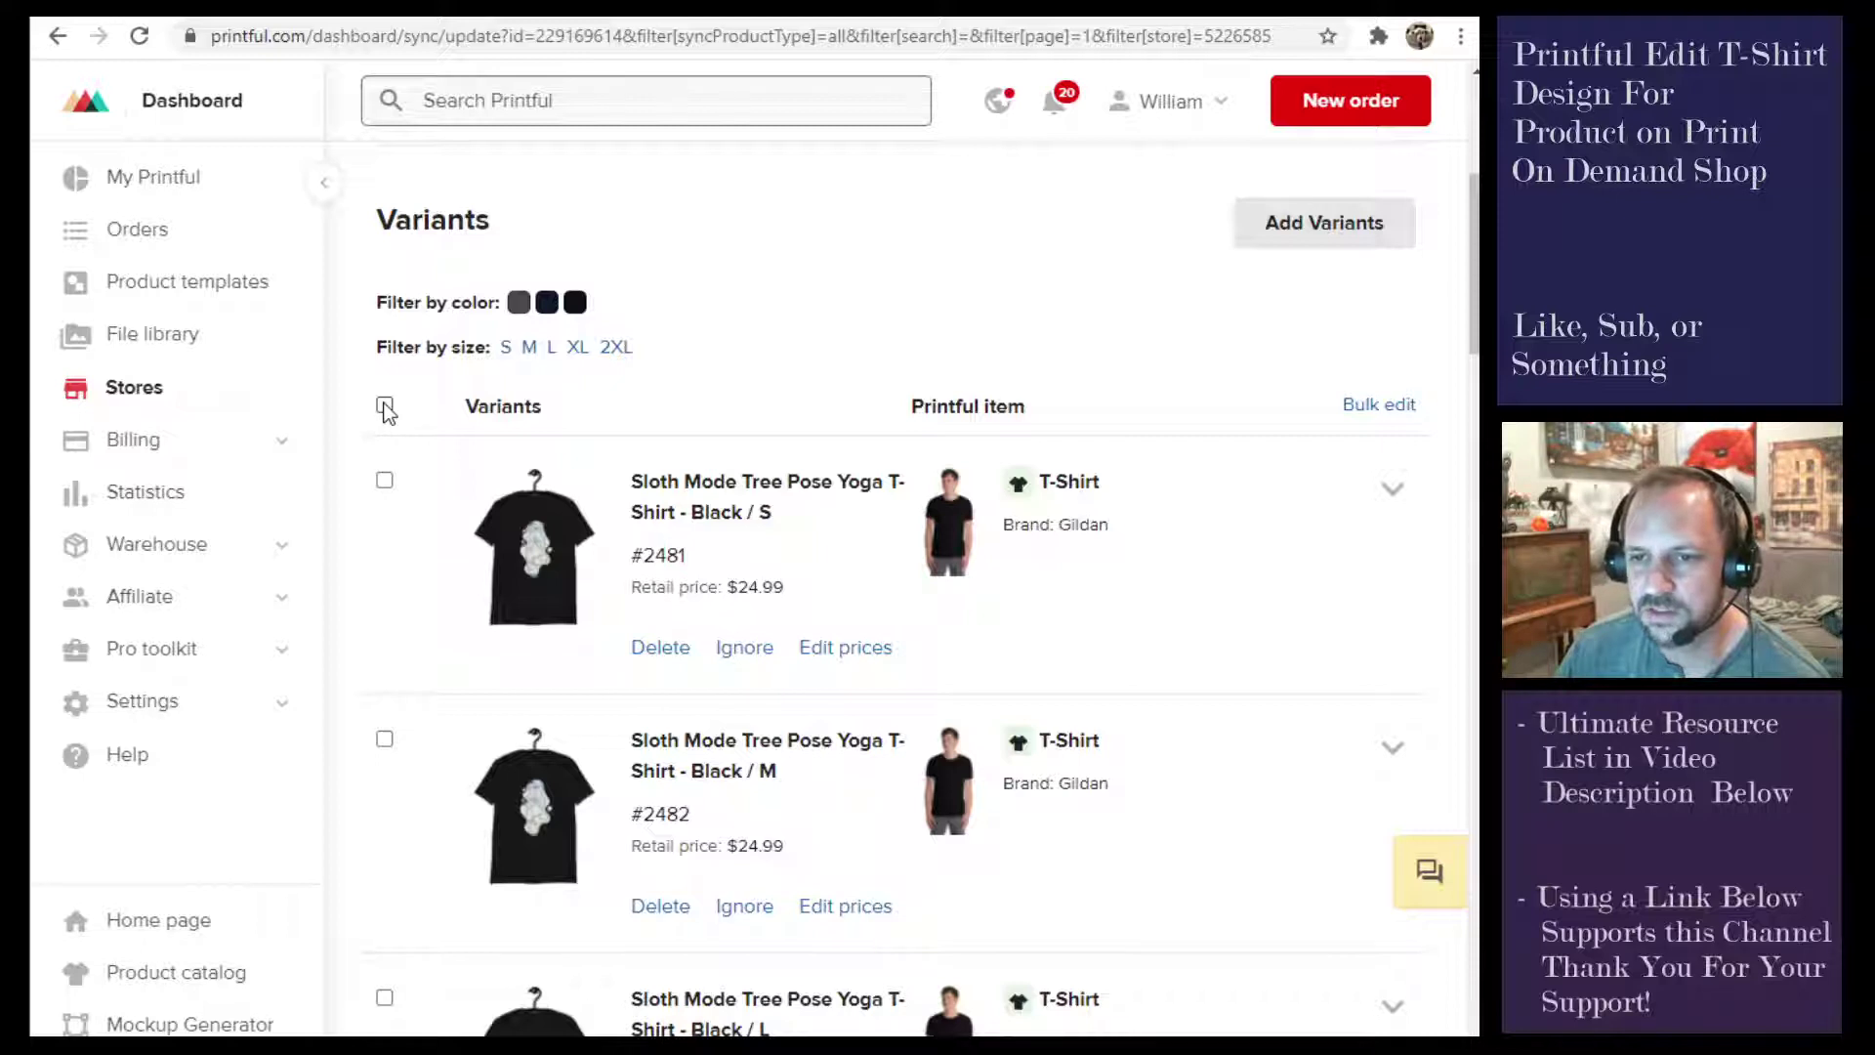
Select all 15 variants and remove the old sloth design from the shirt front
{"action": "left_click", "coordinate": [385, 406]}
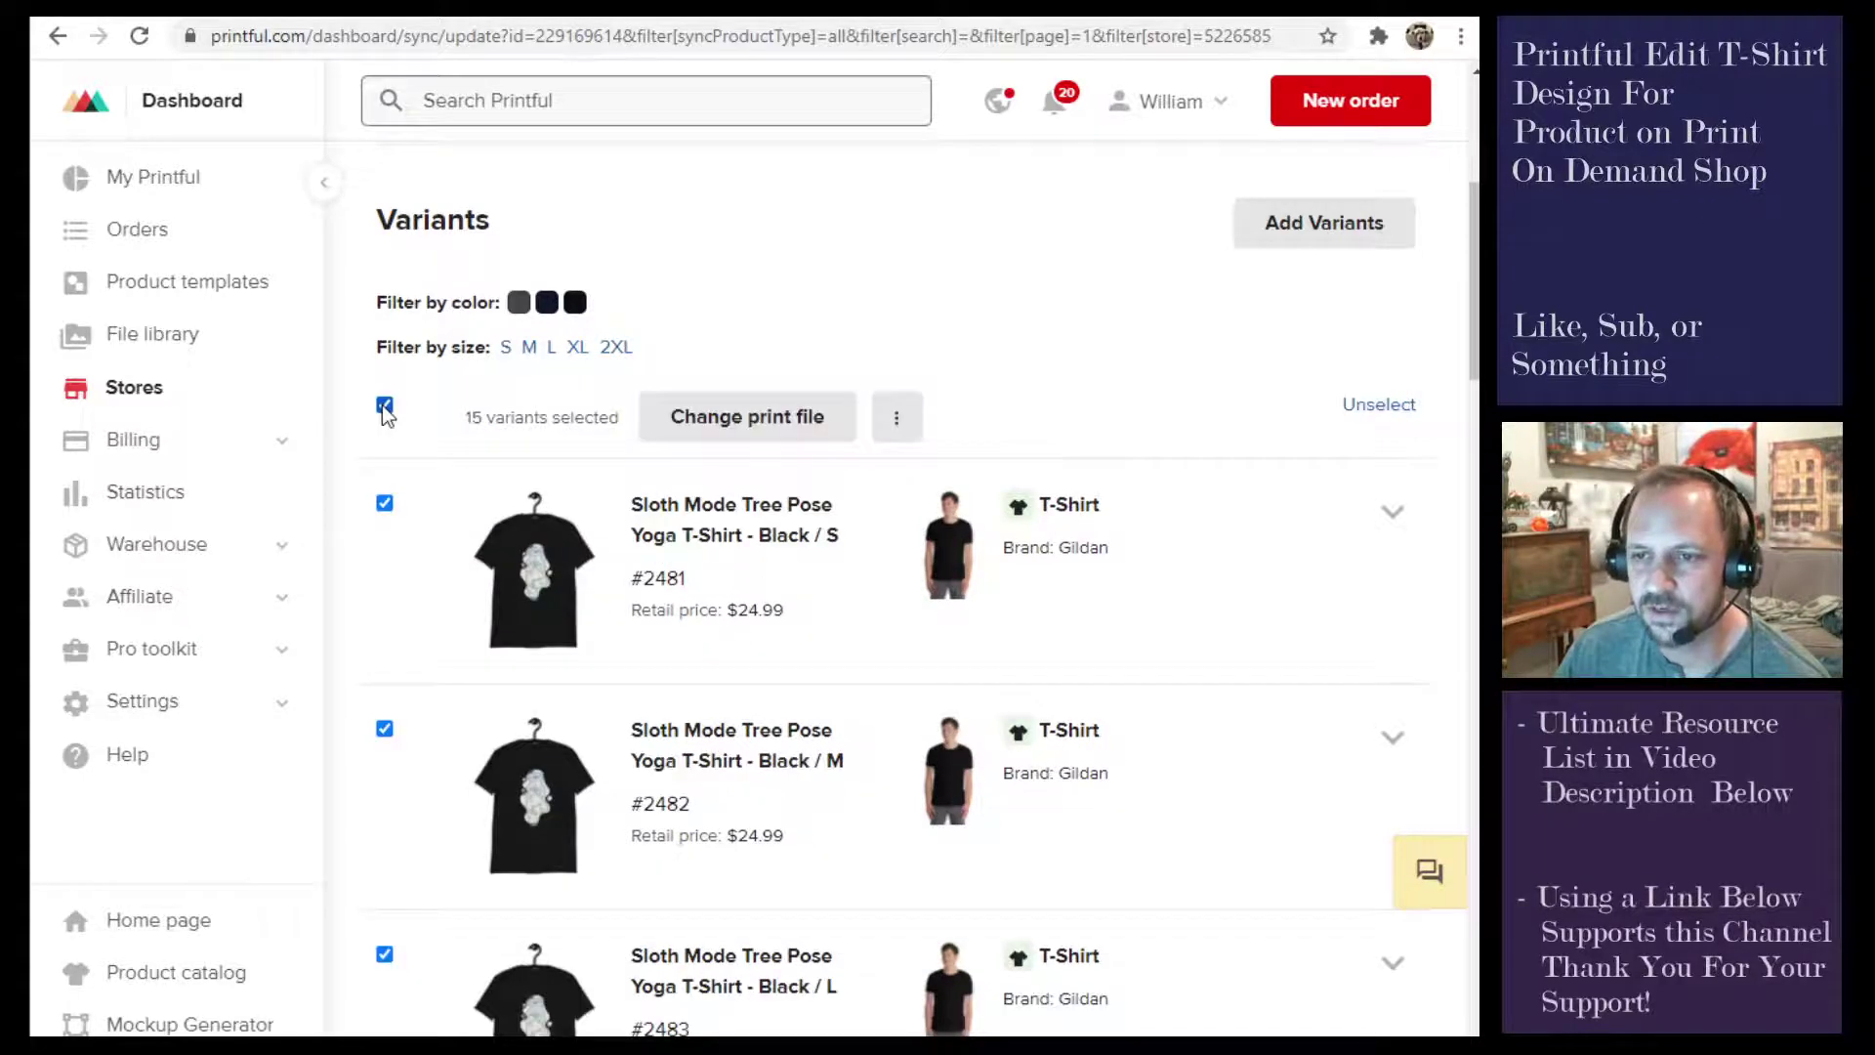
{"action": "left_click", "coordinate": [782, 418]}
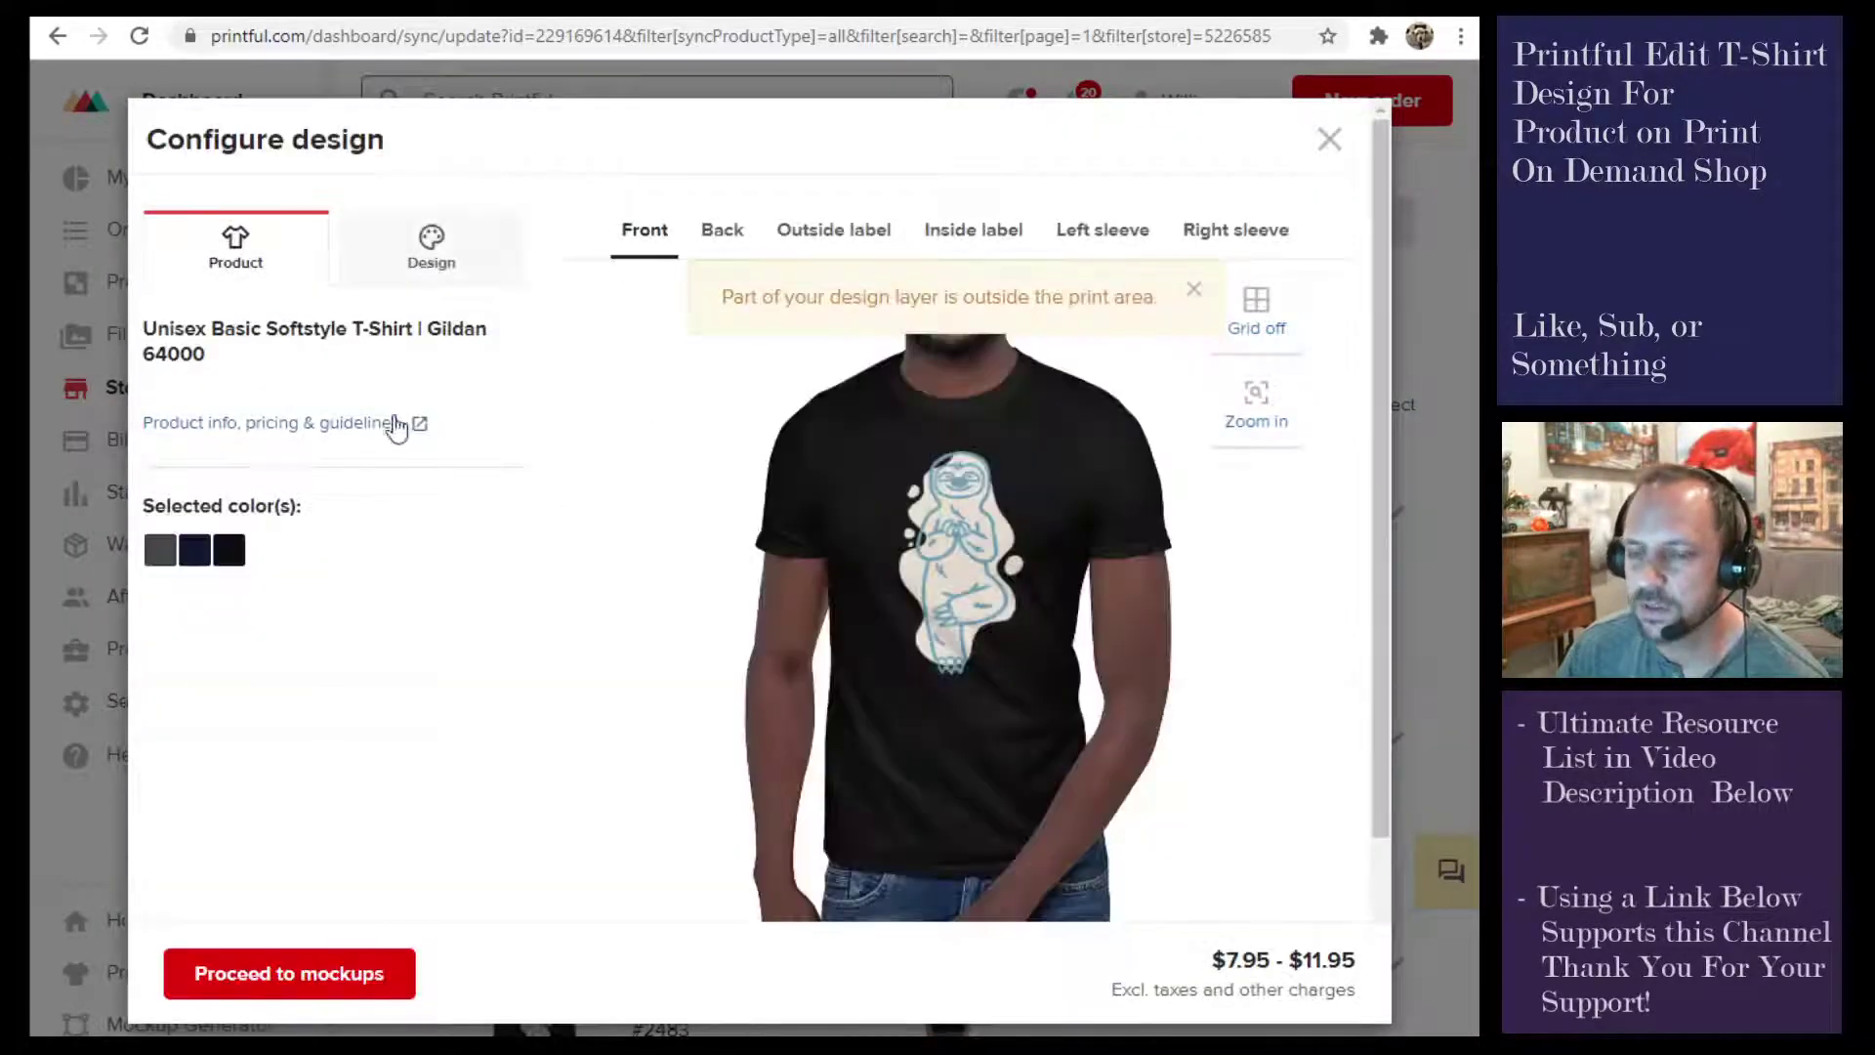
{"action": "left_click", "coordinate": [963, 537]}
{"action": "left_click", "coordinate": [1118, 400]}
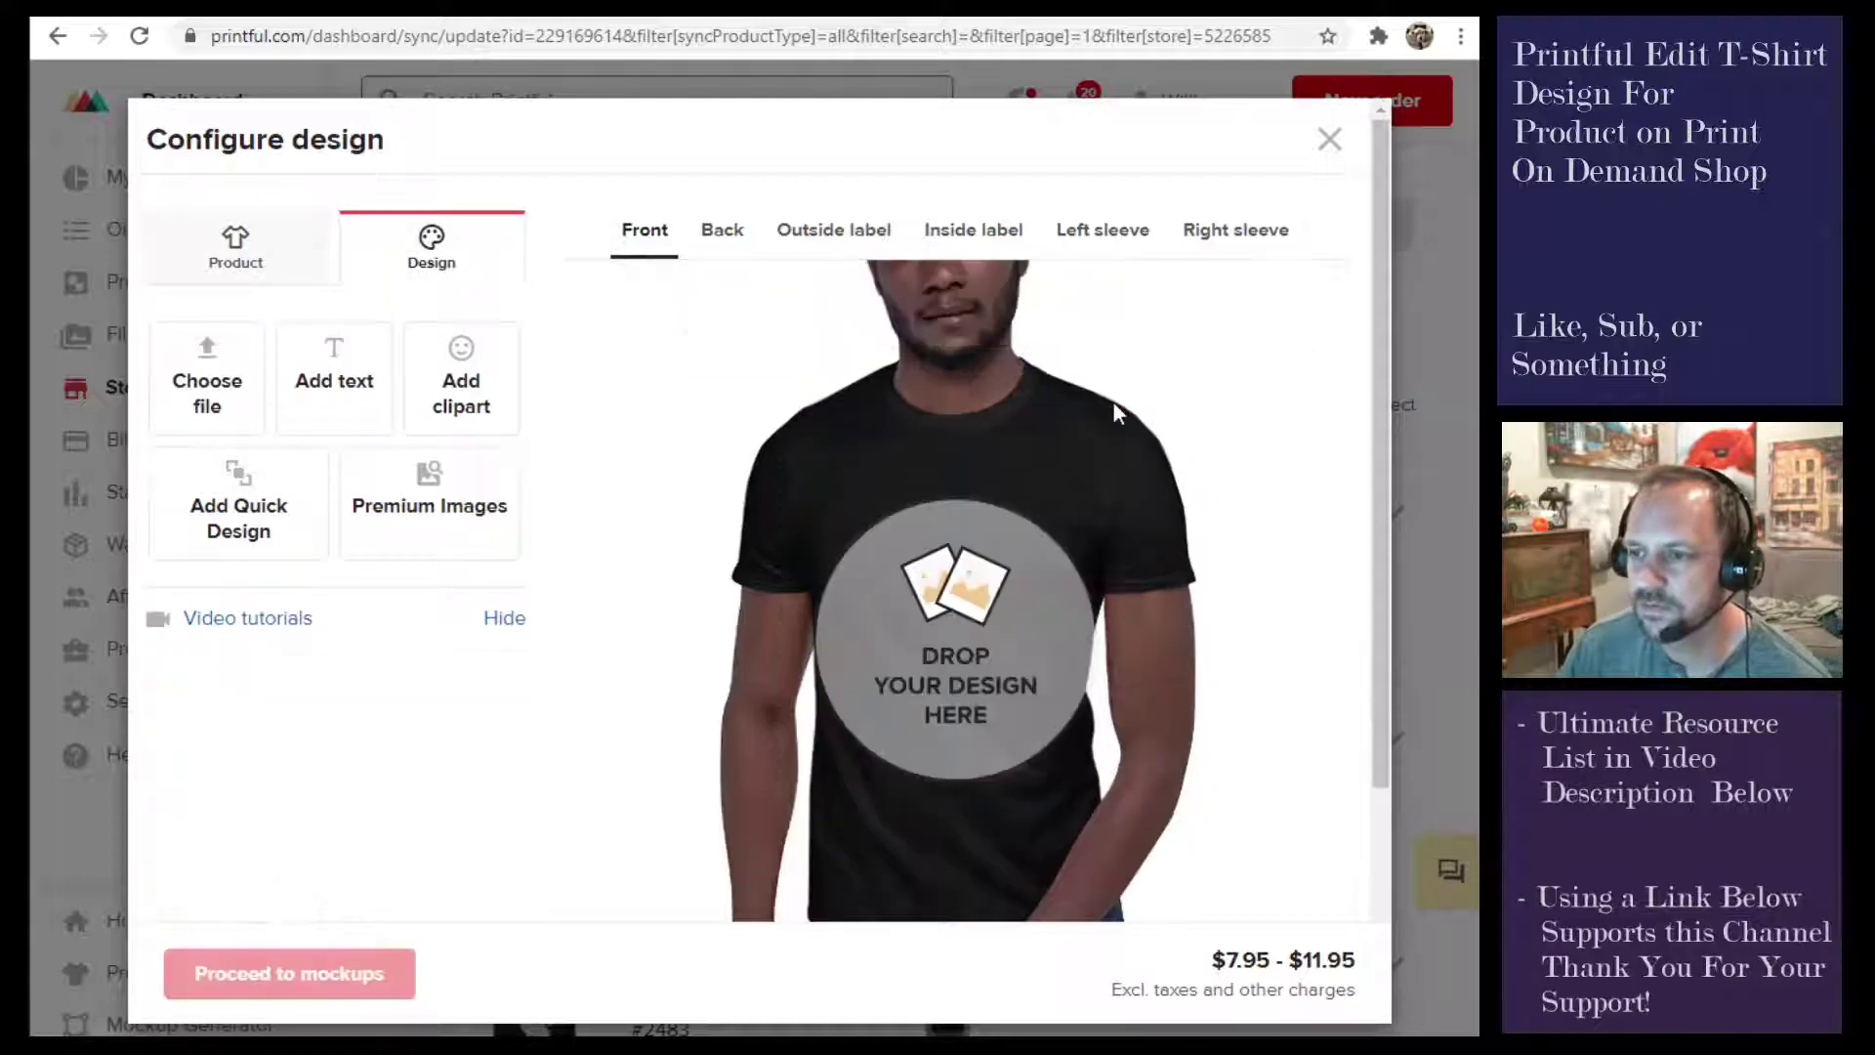
Upload t-shirt-design-creator-featuring-a-happy-sun-2410c (1).png and place it on the front
{"action": "left_click", "coordinate": [956, 573]}
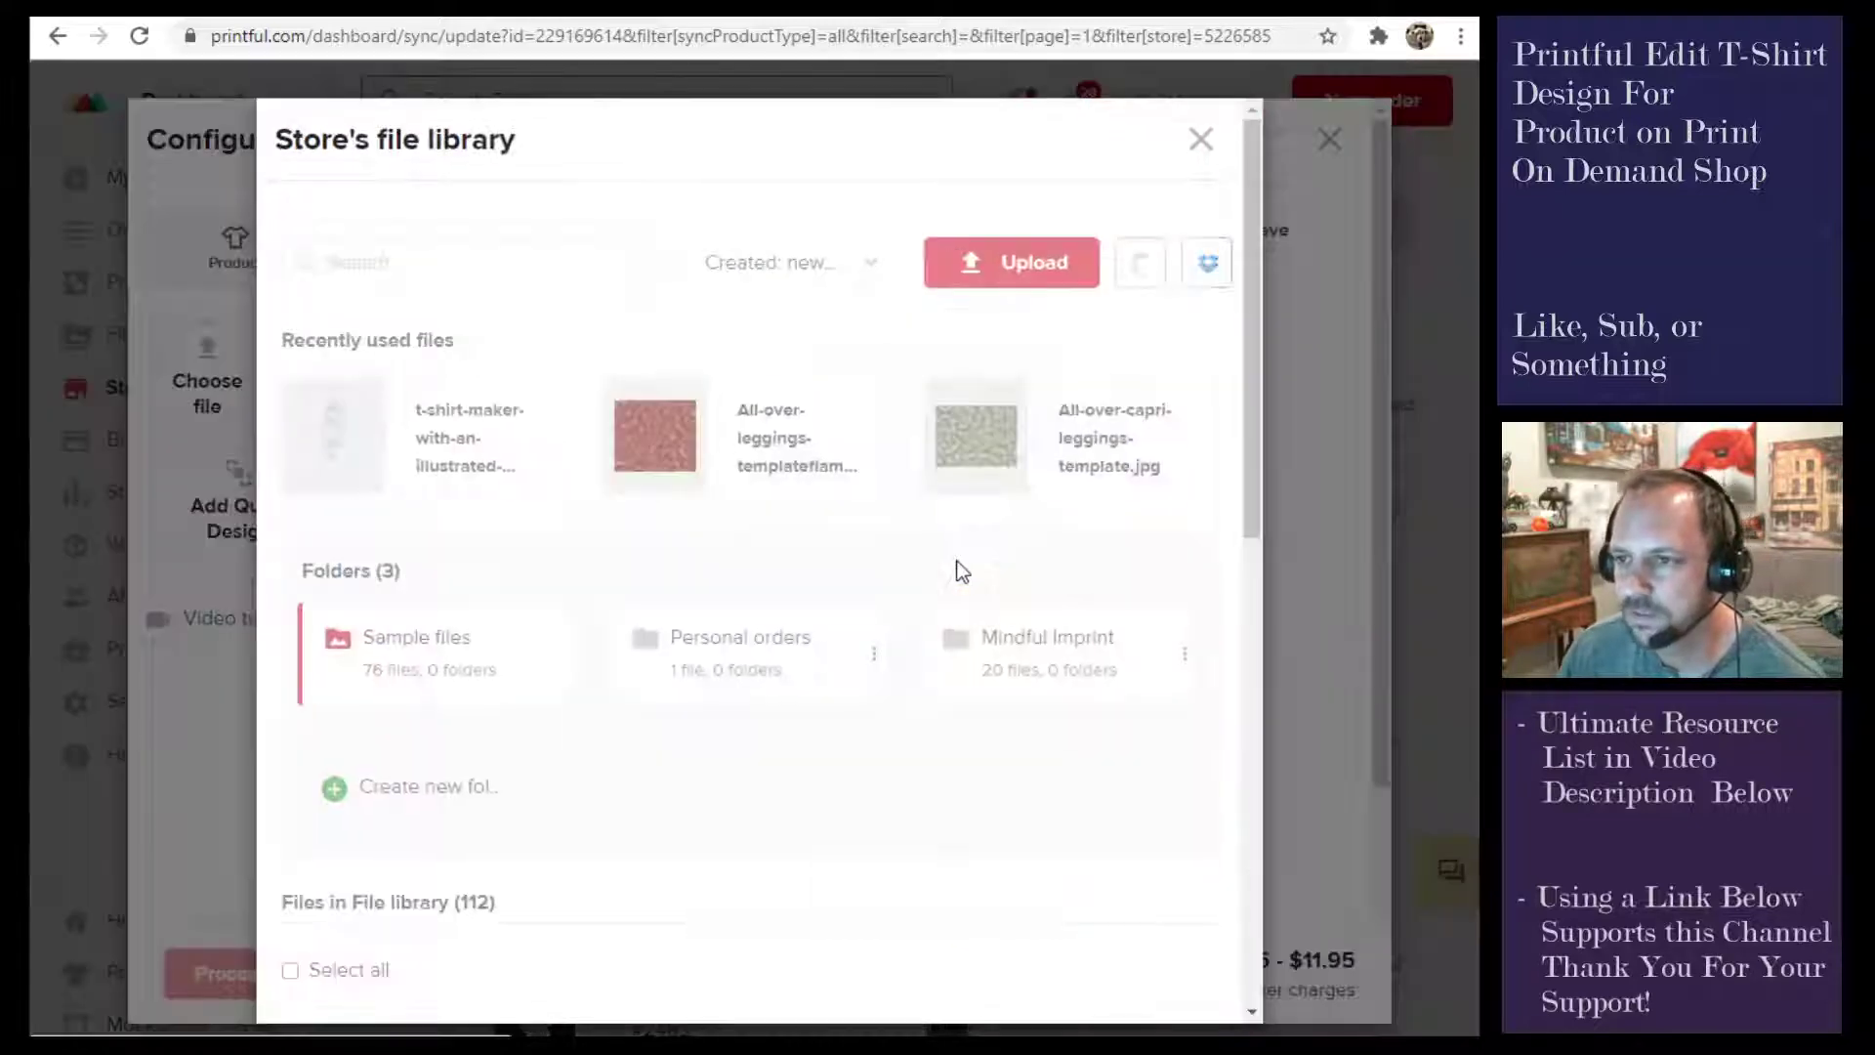
{"action": "left_click", "coordinate": [1050, 278]}
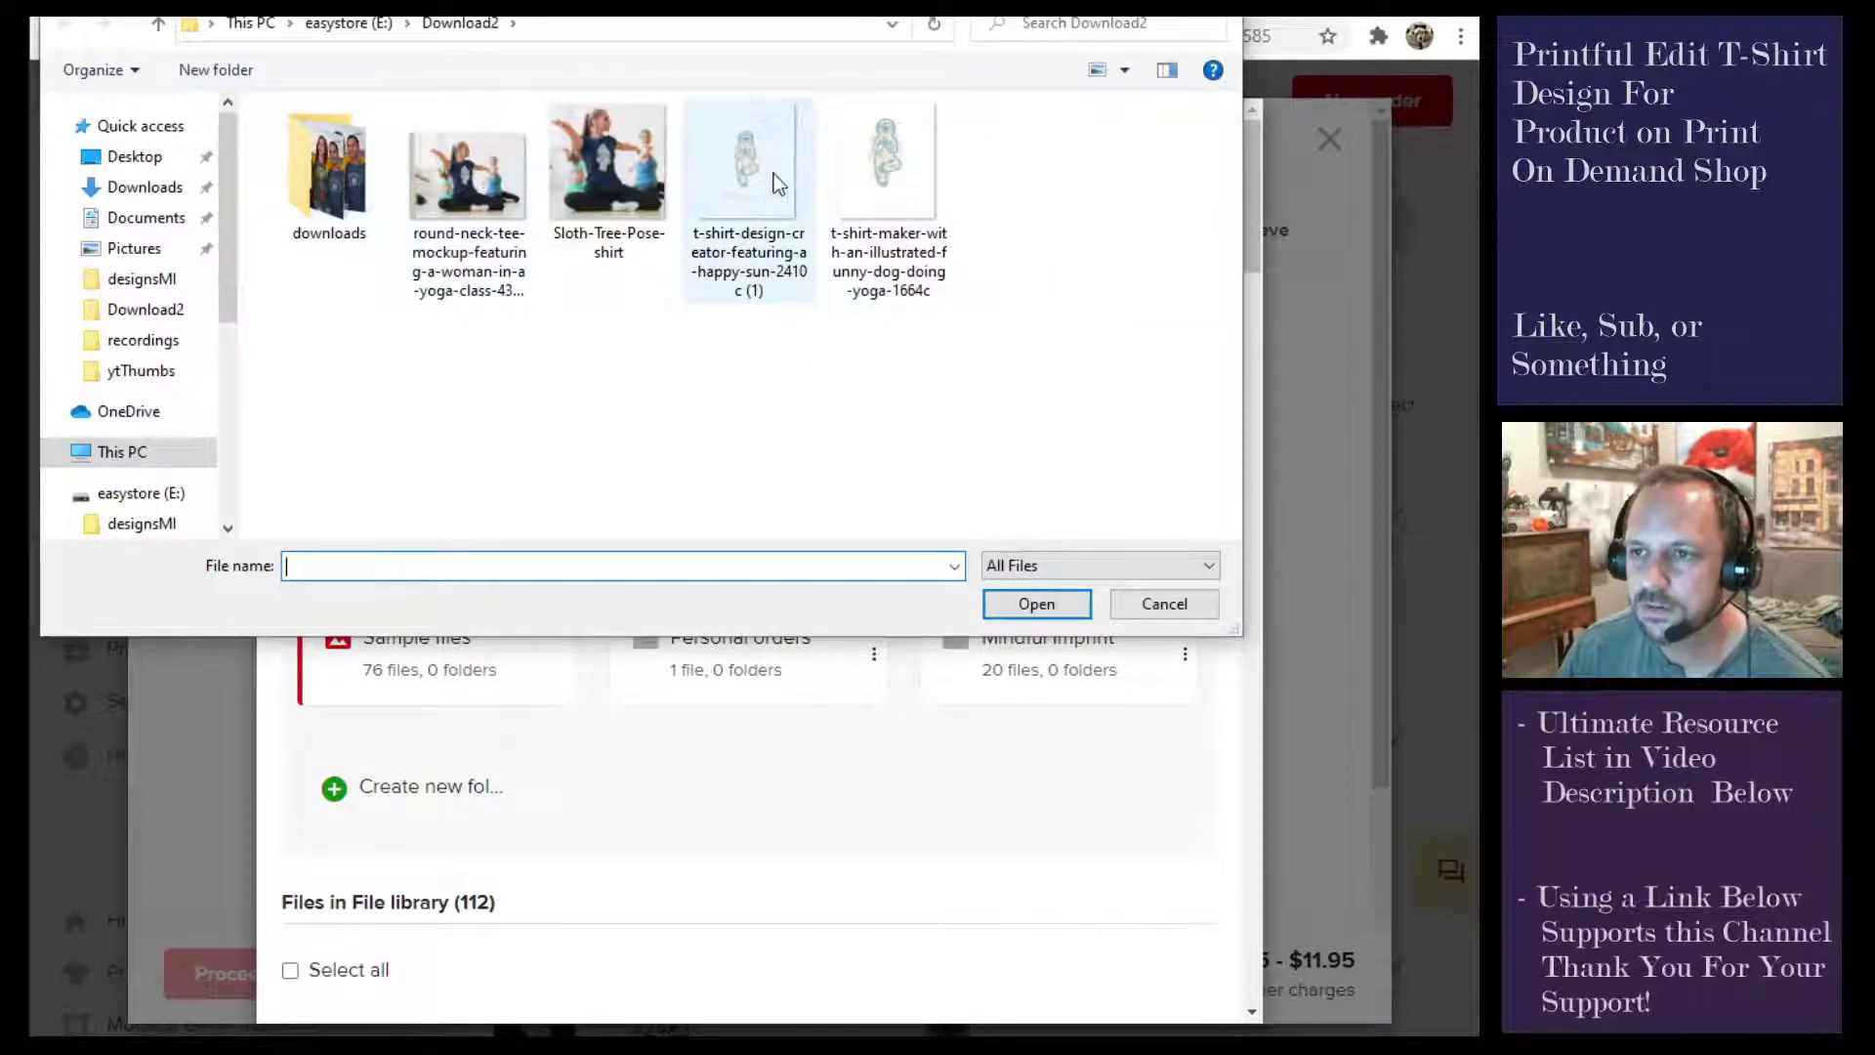
{"action": "left_click", "coordinate": [751, 195]}
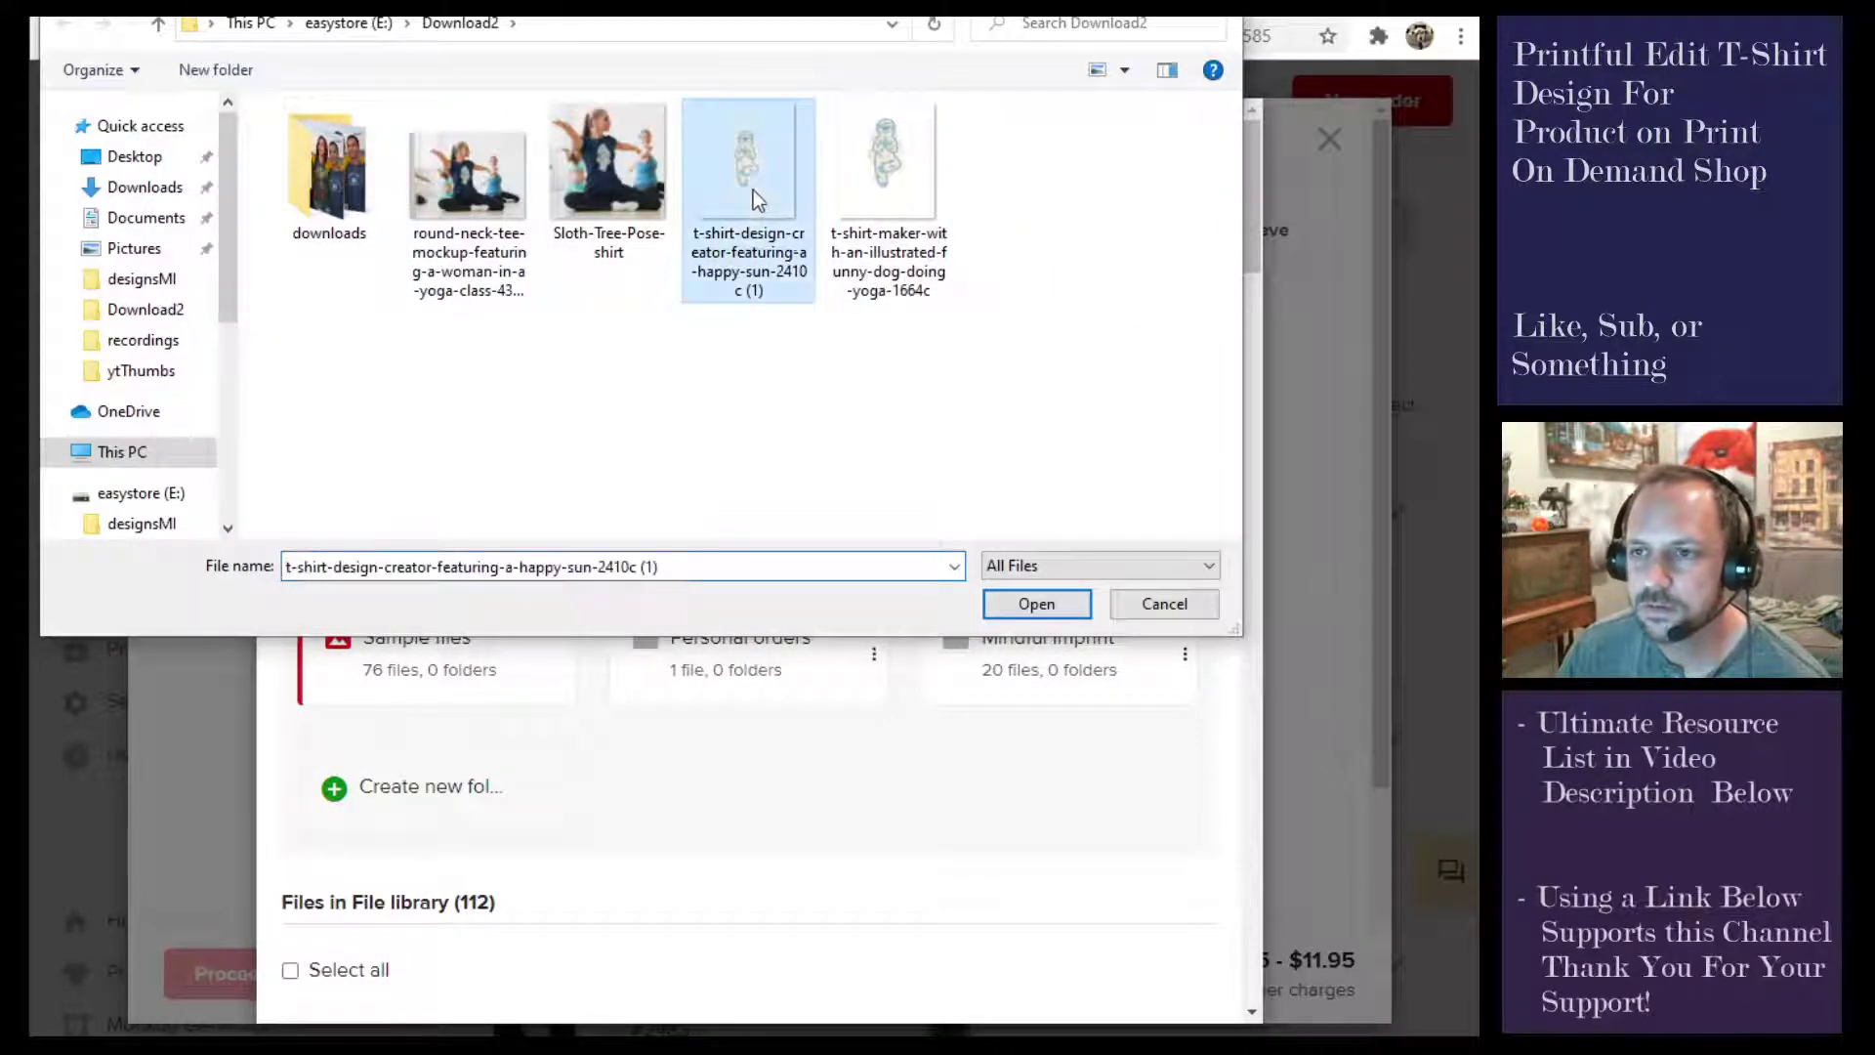
{"action": "left_click", "coordinate": [1064, 612]}
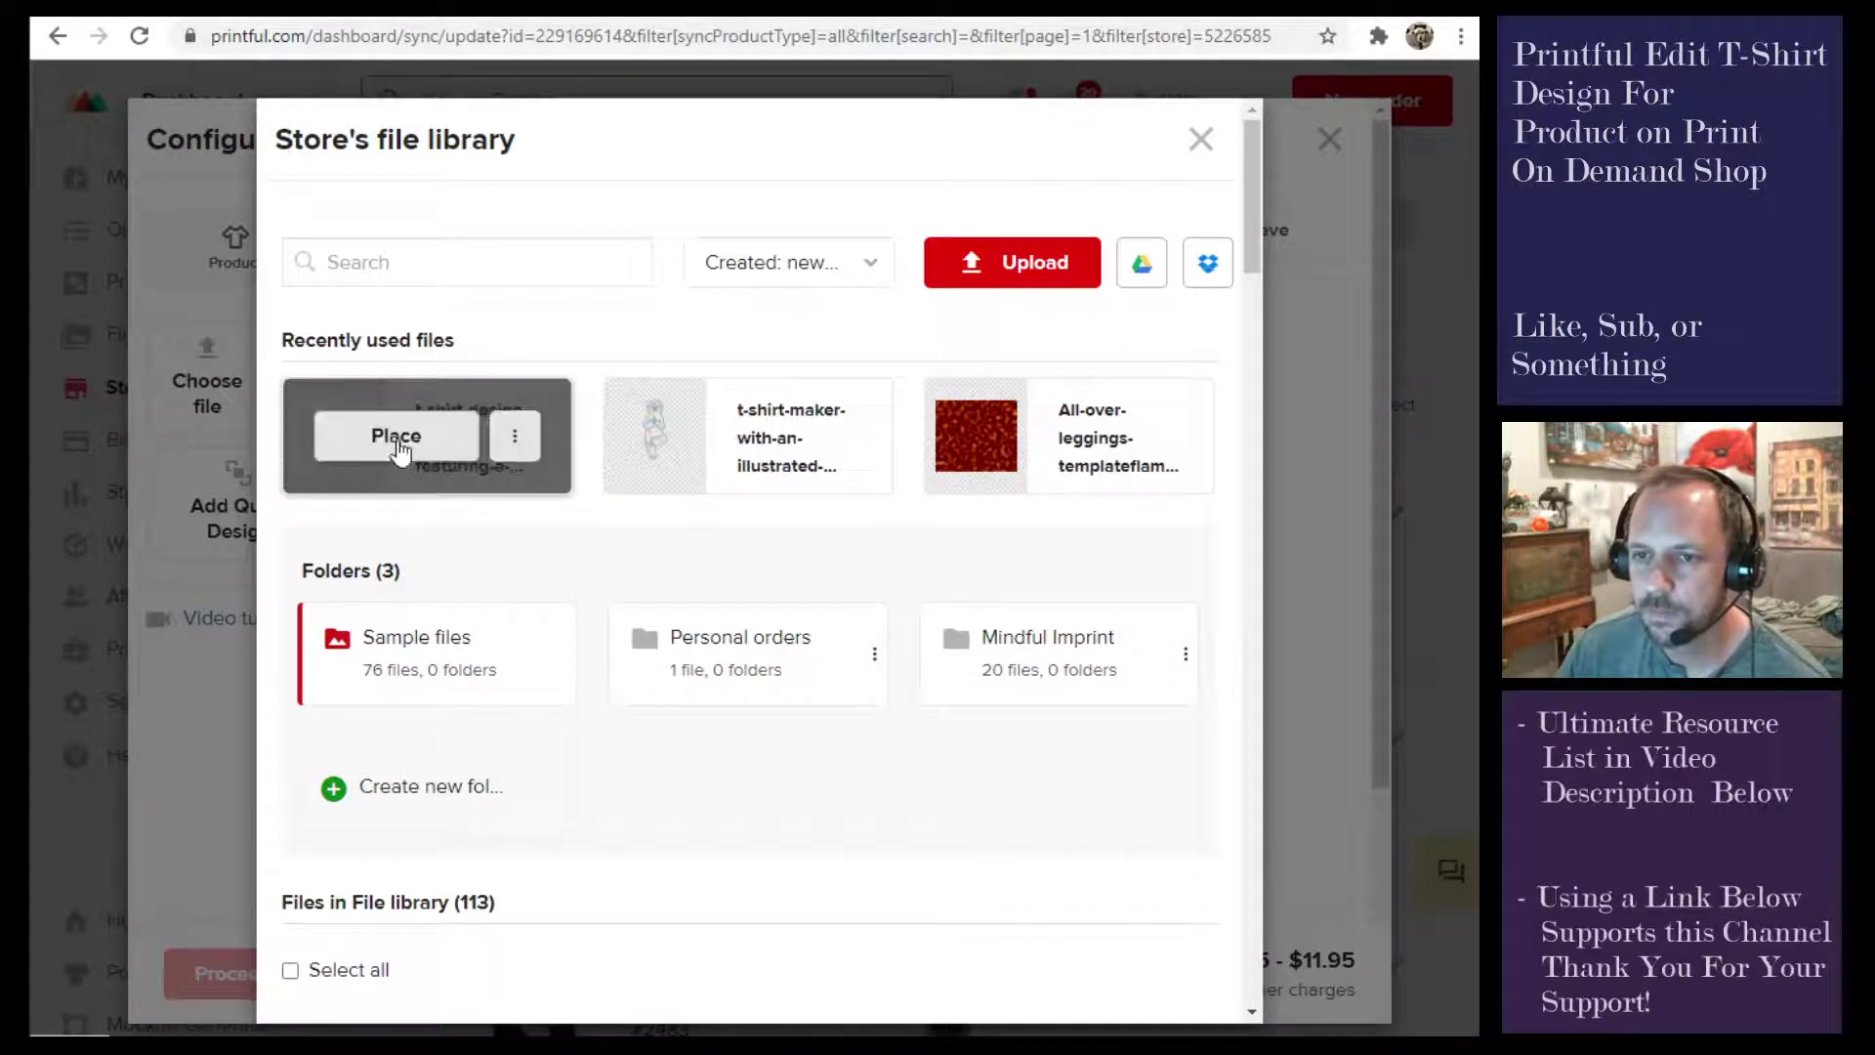
{"action": "left_click", "coordinate": [396, 433]}
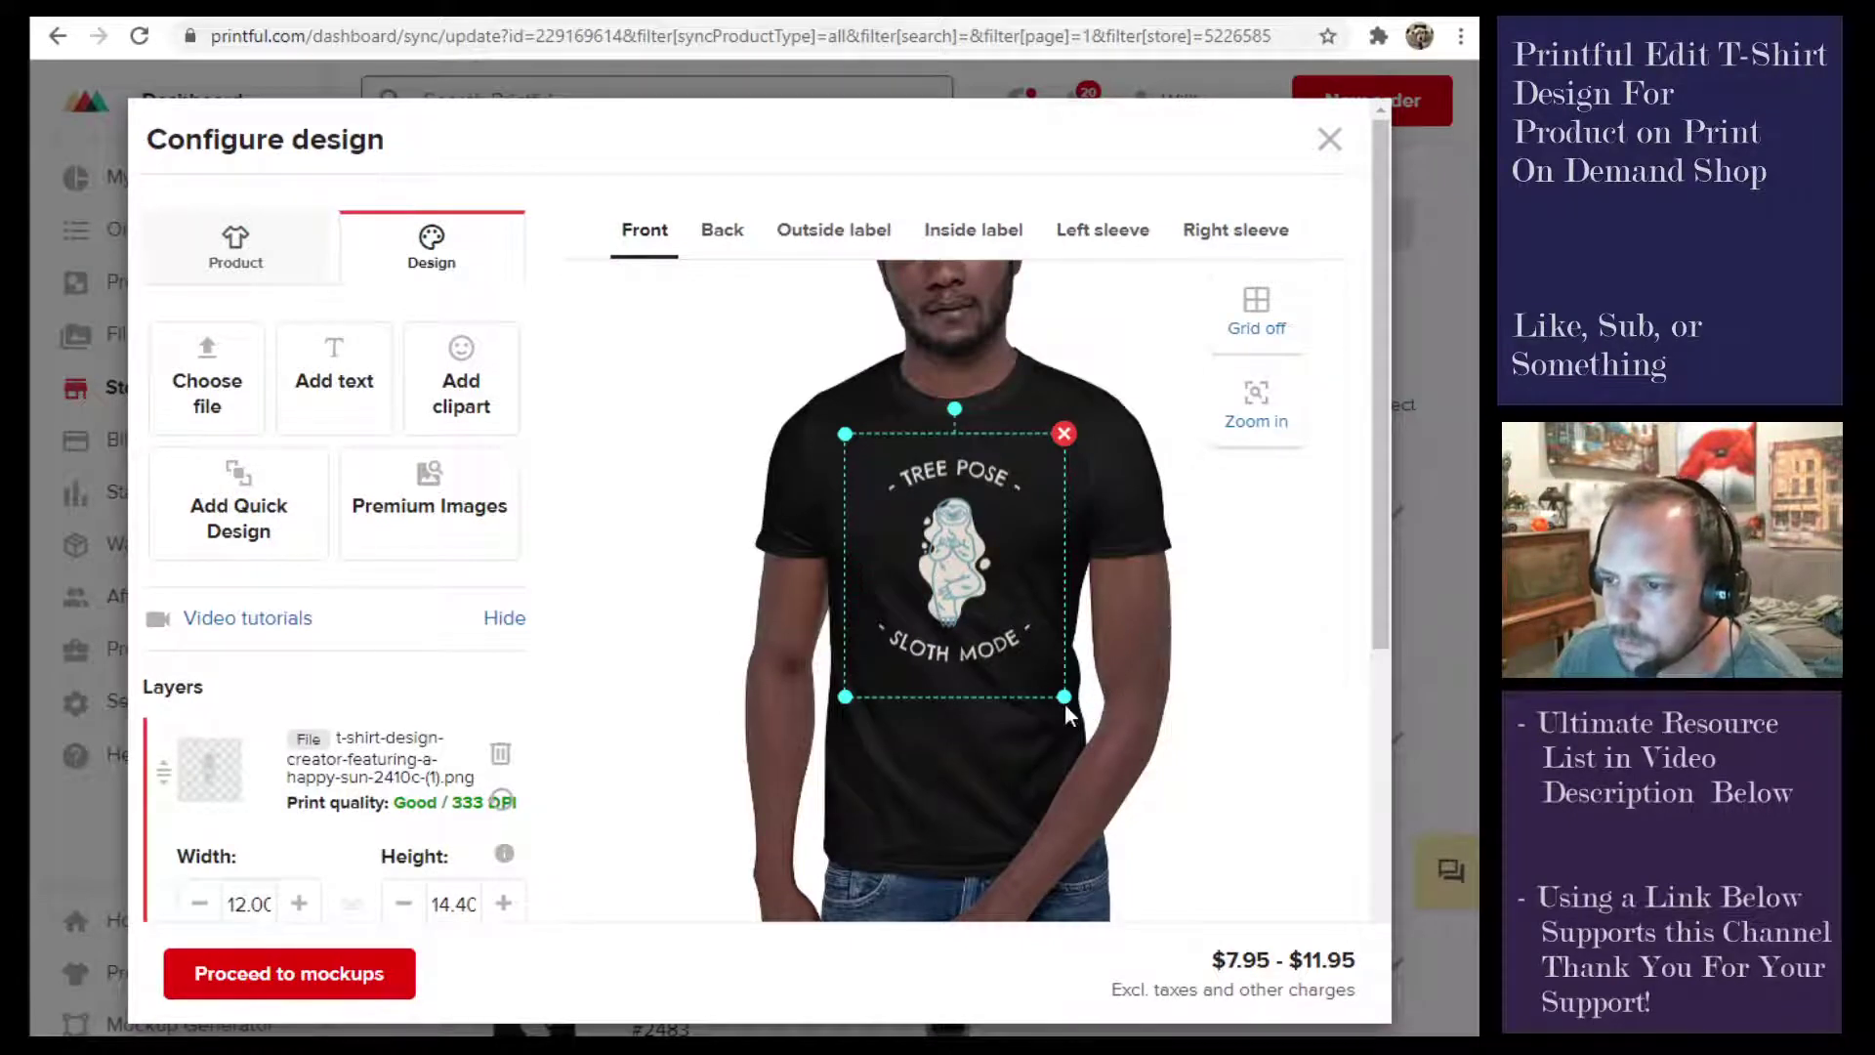
Resize the happy-sun sloth design to 11.09 x 13.29 and center it within the print area
{"action": "left_click_drag", "start_coordinate": [1064, 697], "coordinate": [1051, 688]}
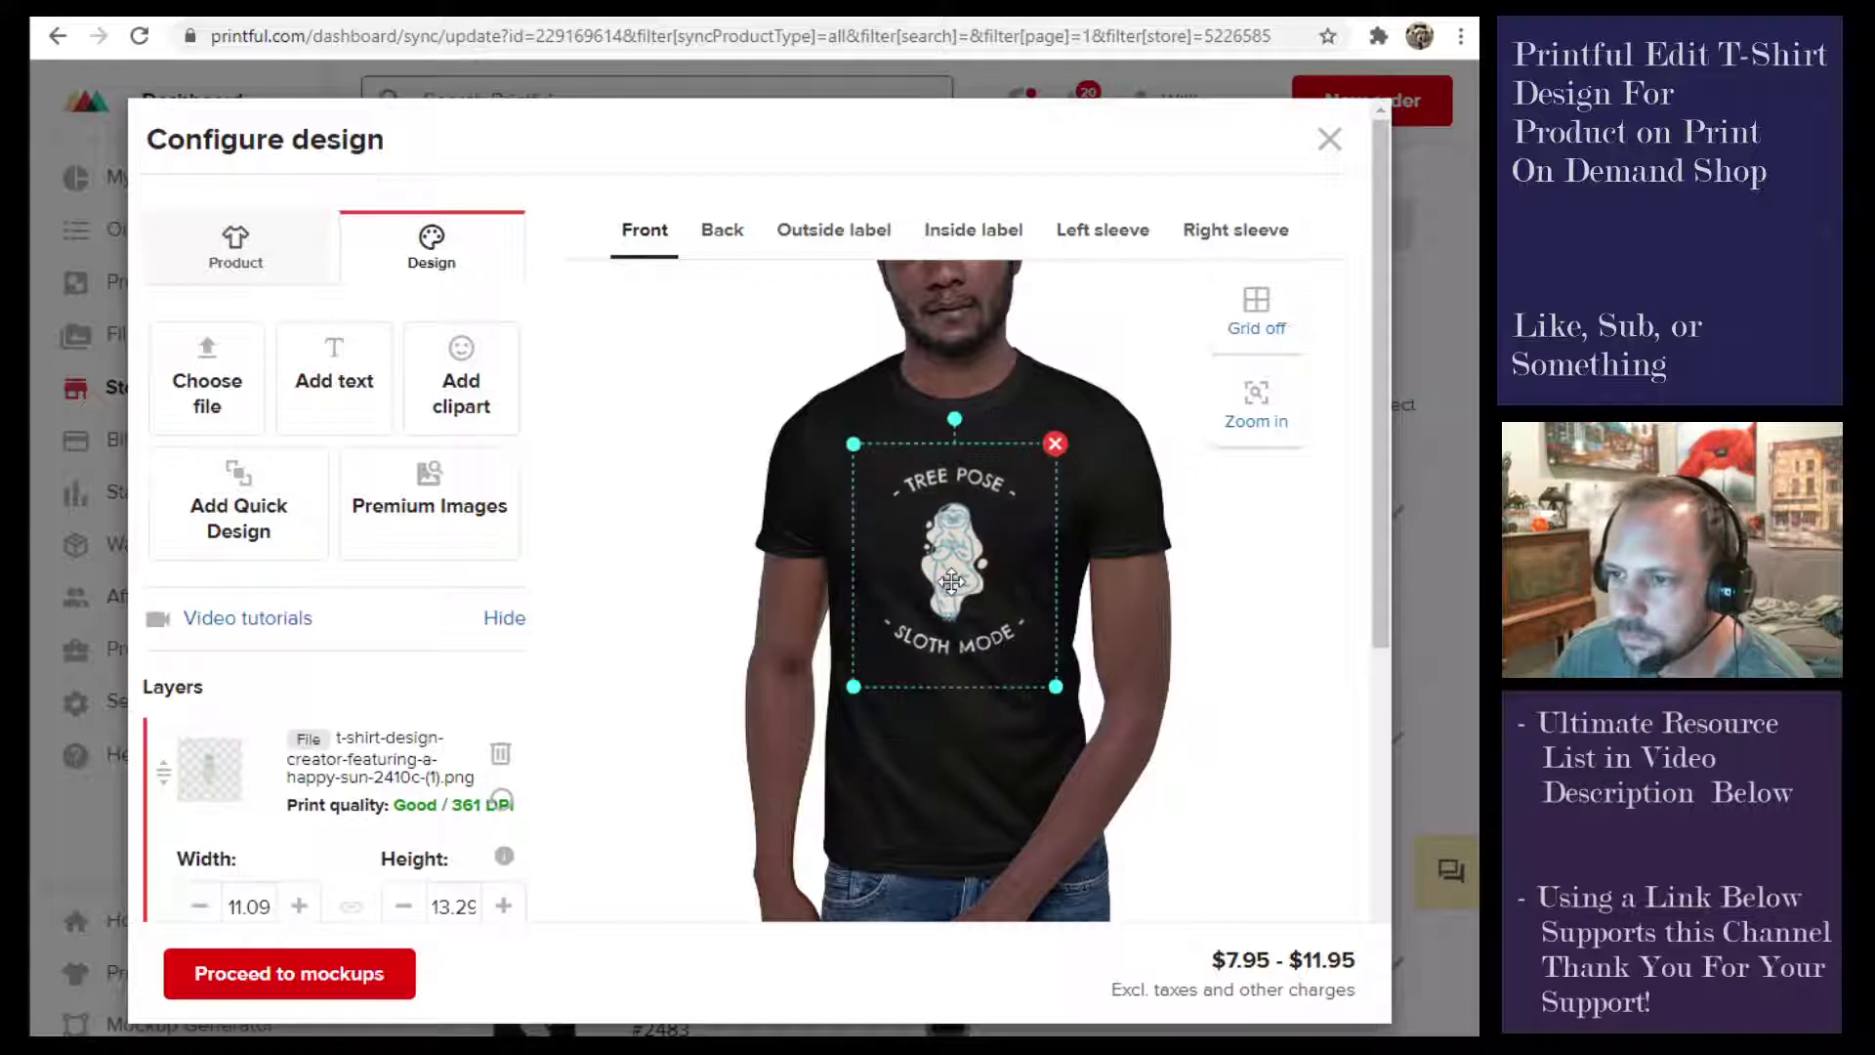
{"action": "left_click_drag", "start_coordinate": [953, 576], "coordinate": [961, 564]}
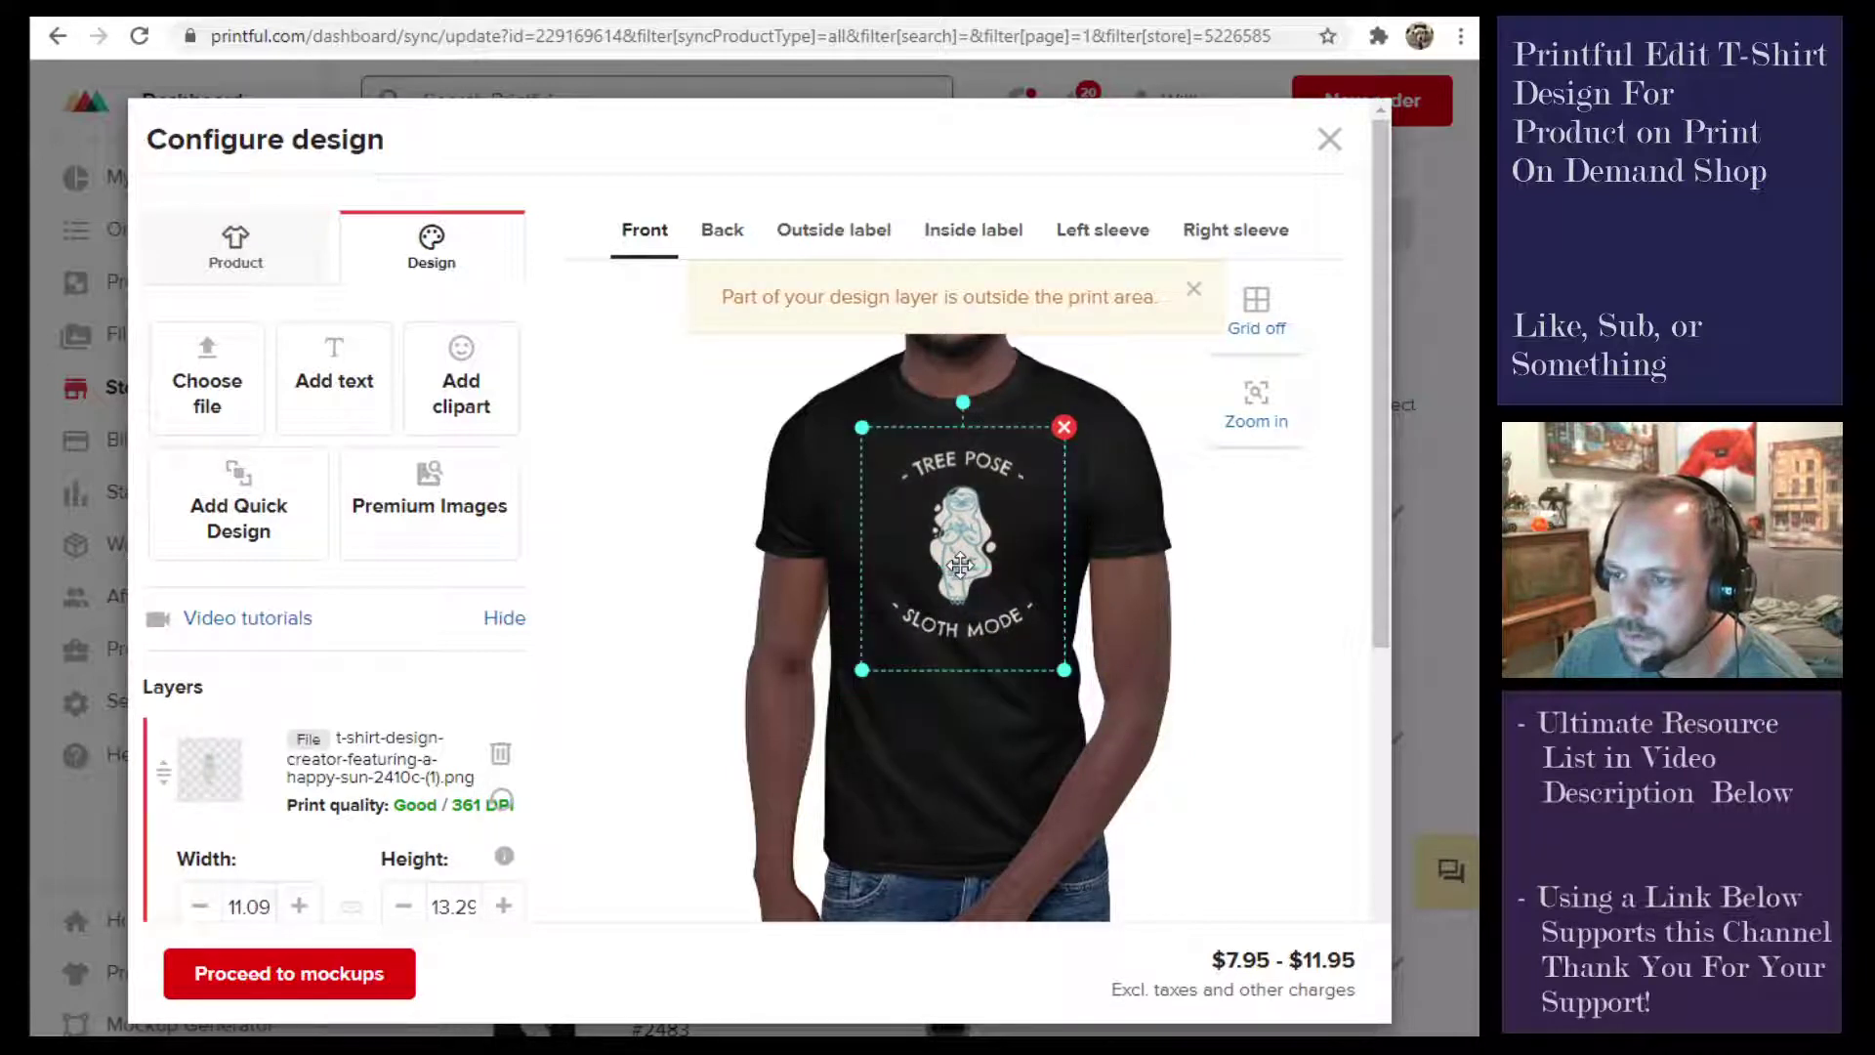
{"action": "key", "text": "Left"}
{"action": "key", "text": "Left"}
{"action": "key", "text": "Left"}
{"action": "key", "text": "Left"}
{"action": "key", "text": "Left"}
{"action": "key", "text": "Left"}
{"action": "key", "text": "Left"}
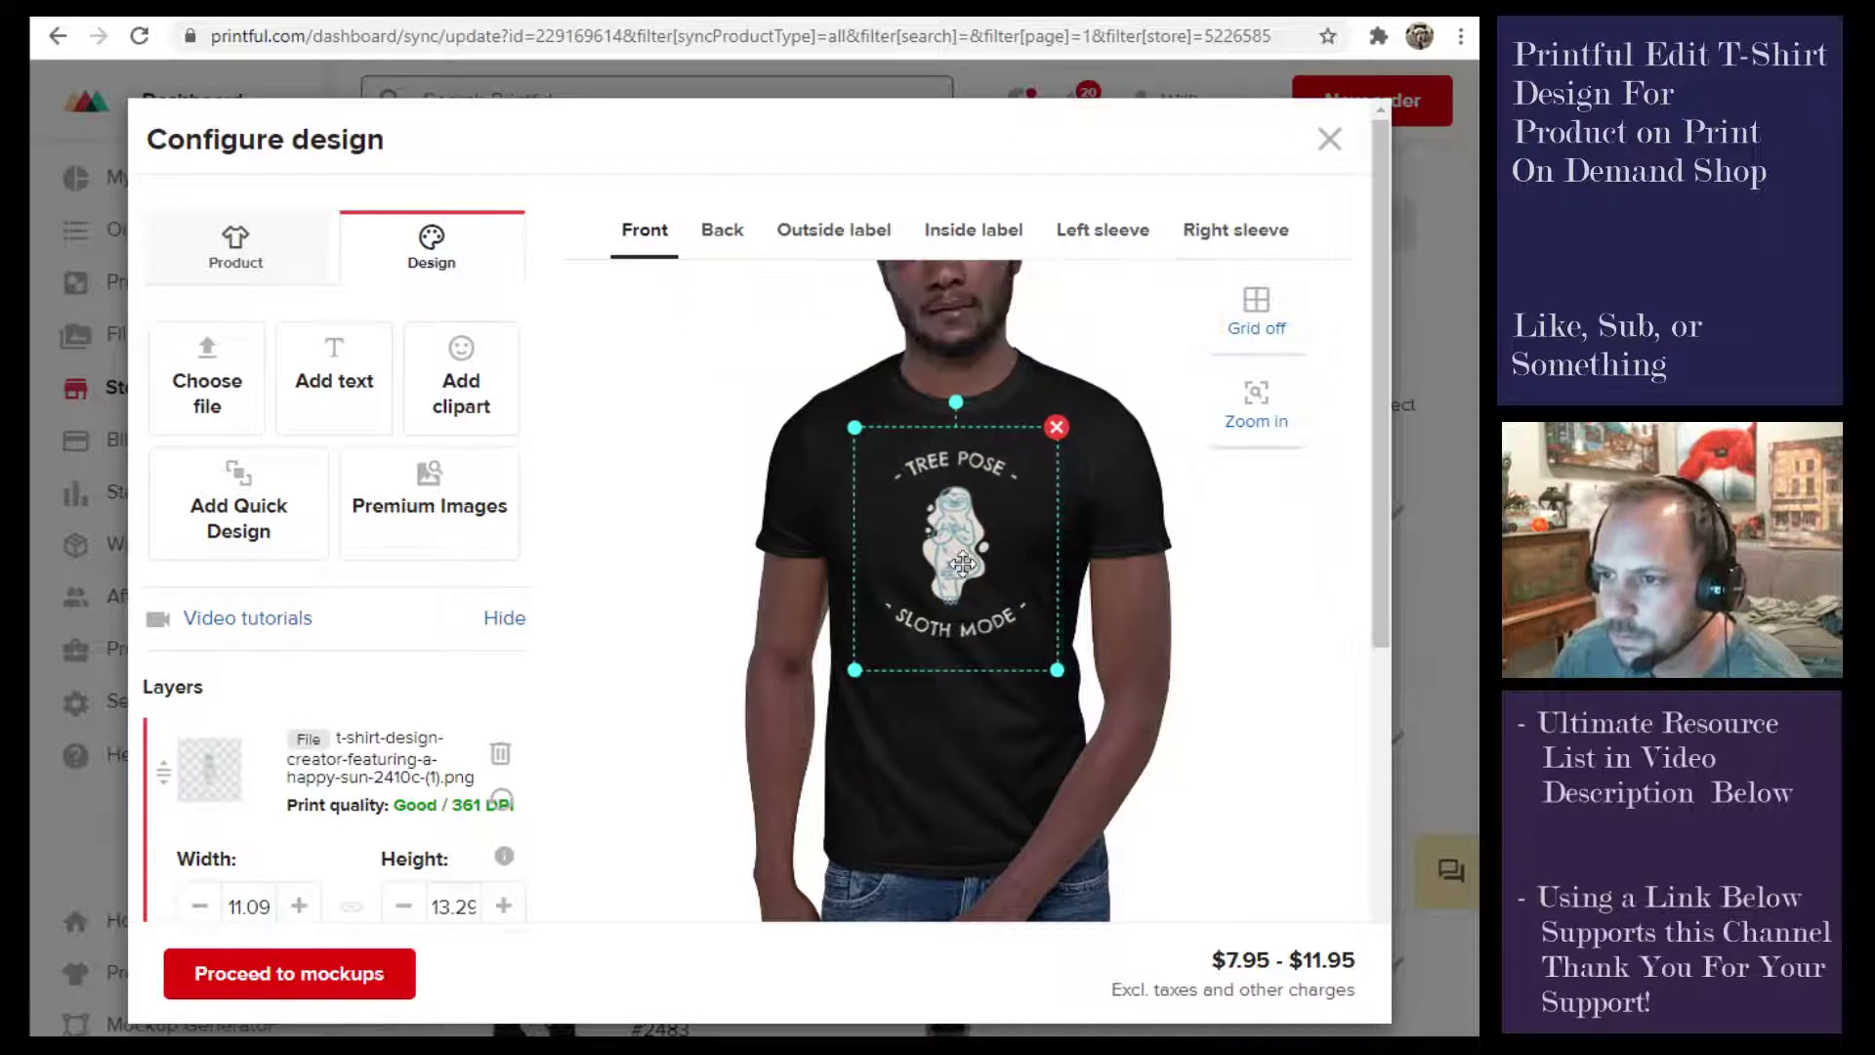
{"action": "left_click_drag", "start_coordinate": [962, 520], "coordinate": [964, 525]}
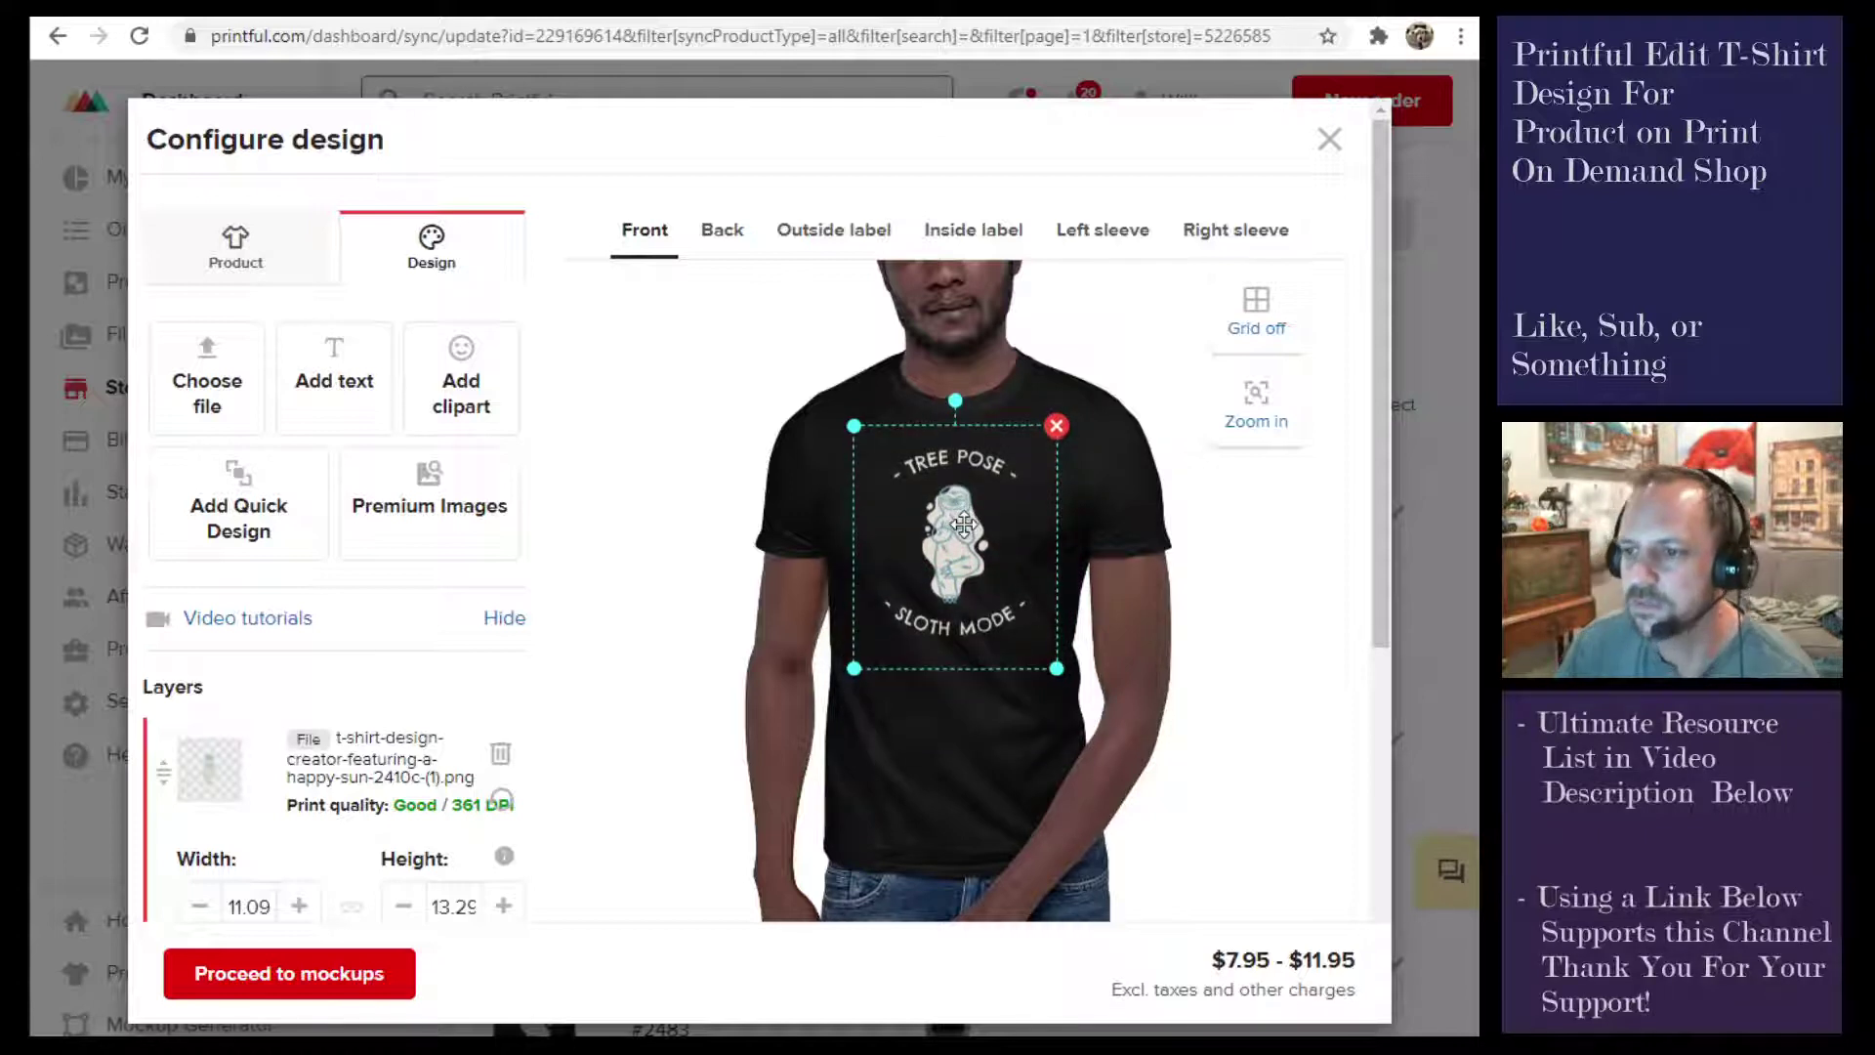
Choose the On Hanger mockup style for all 15 variants and submit
{"action": "left_click", "coordinate": [314, 967]}
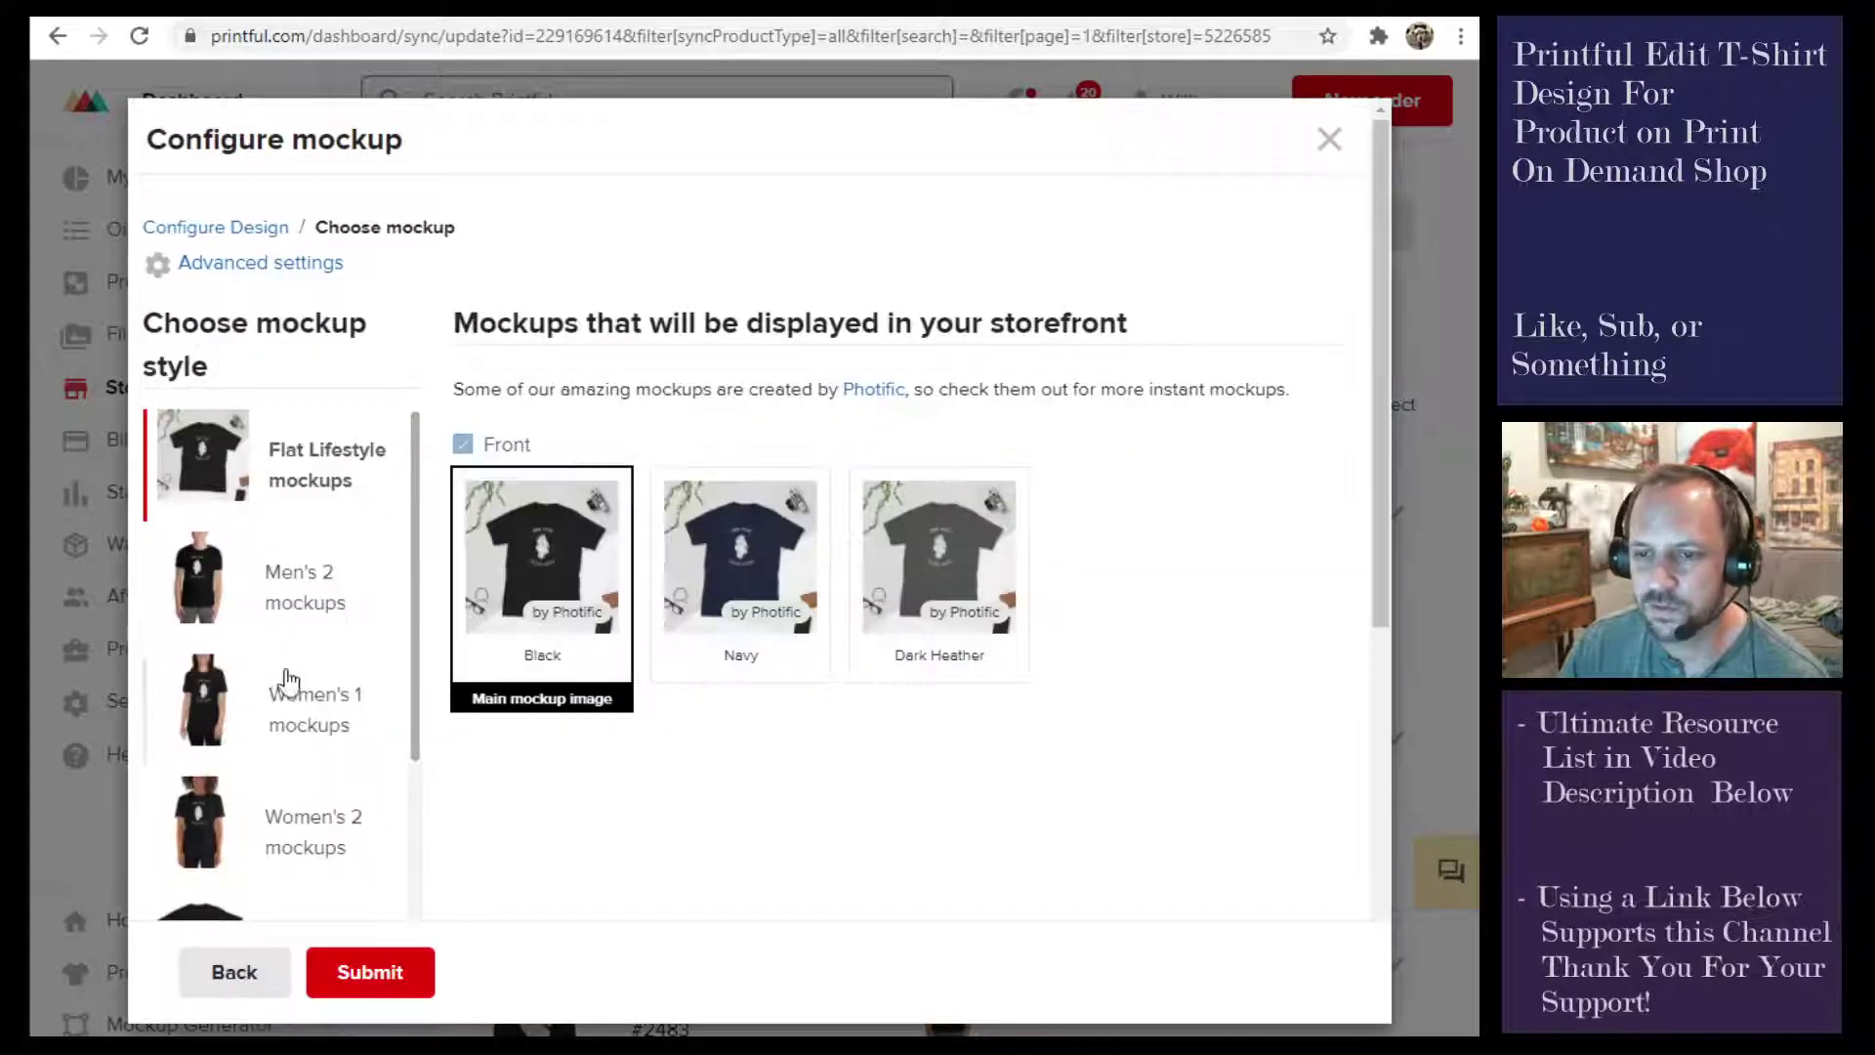
{"action": "scroll", "coordinate": [284, 625], "scroll_direction": "down", "scroll_amount": 8}
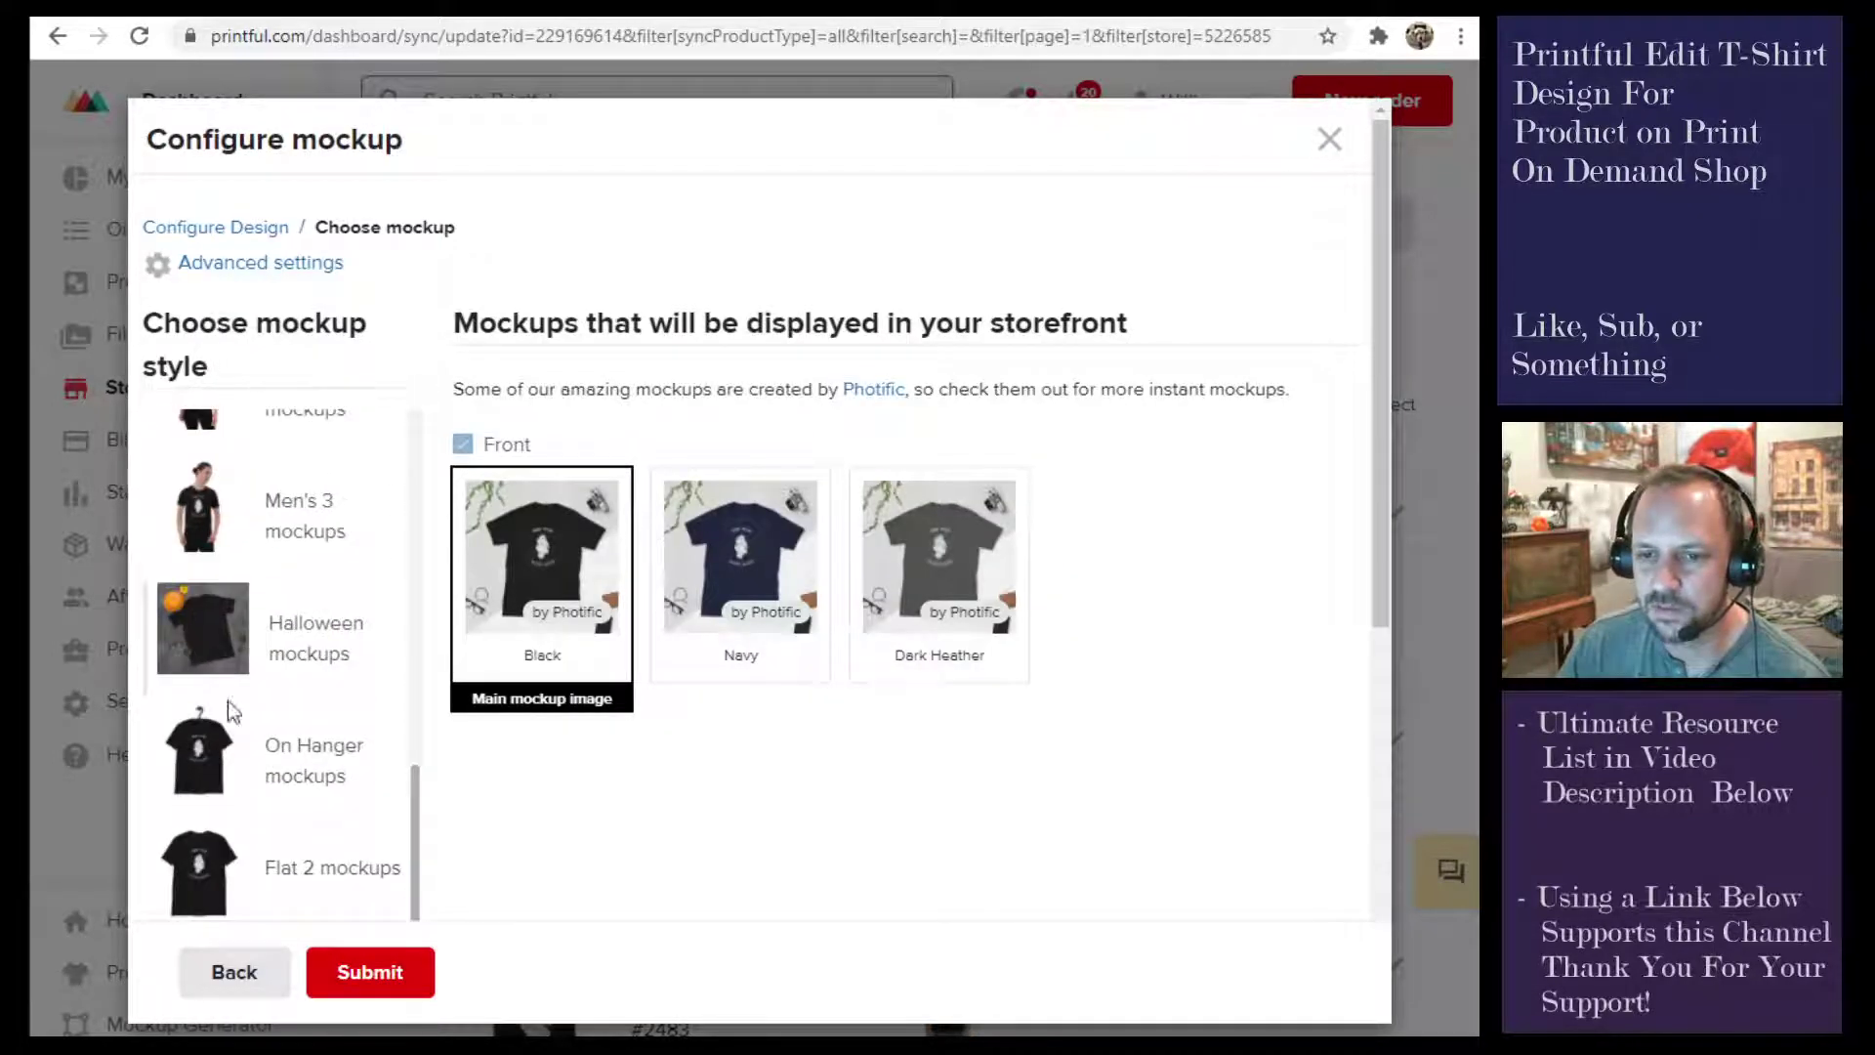
{"action": "left_click", "coordinate": [234, 760]}
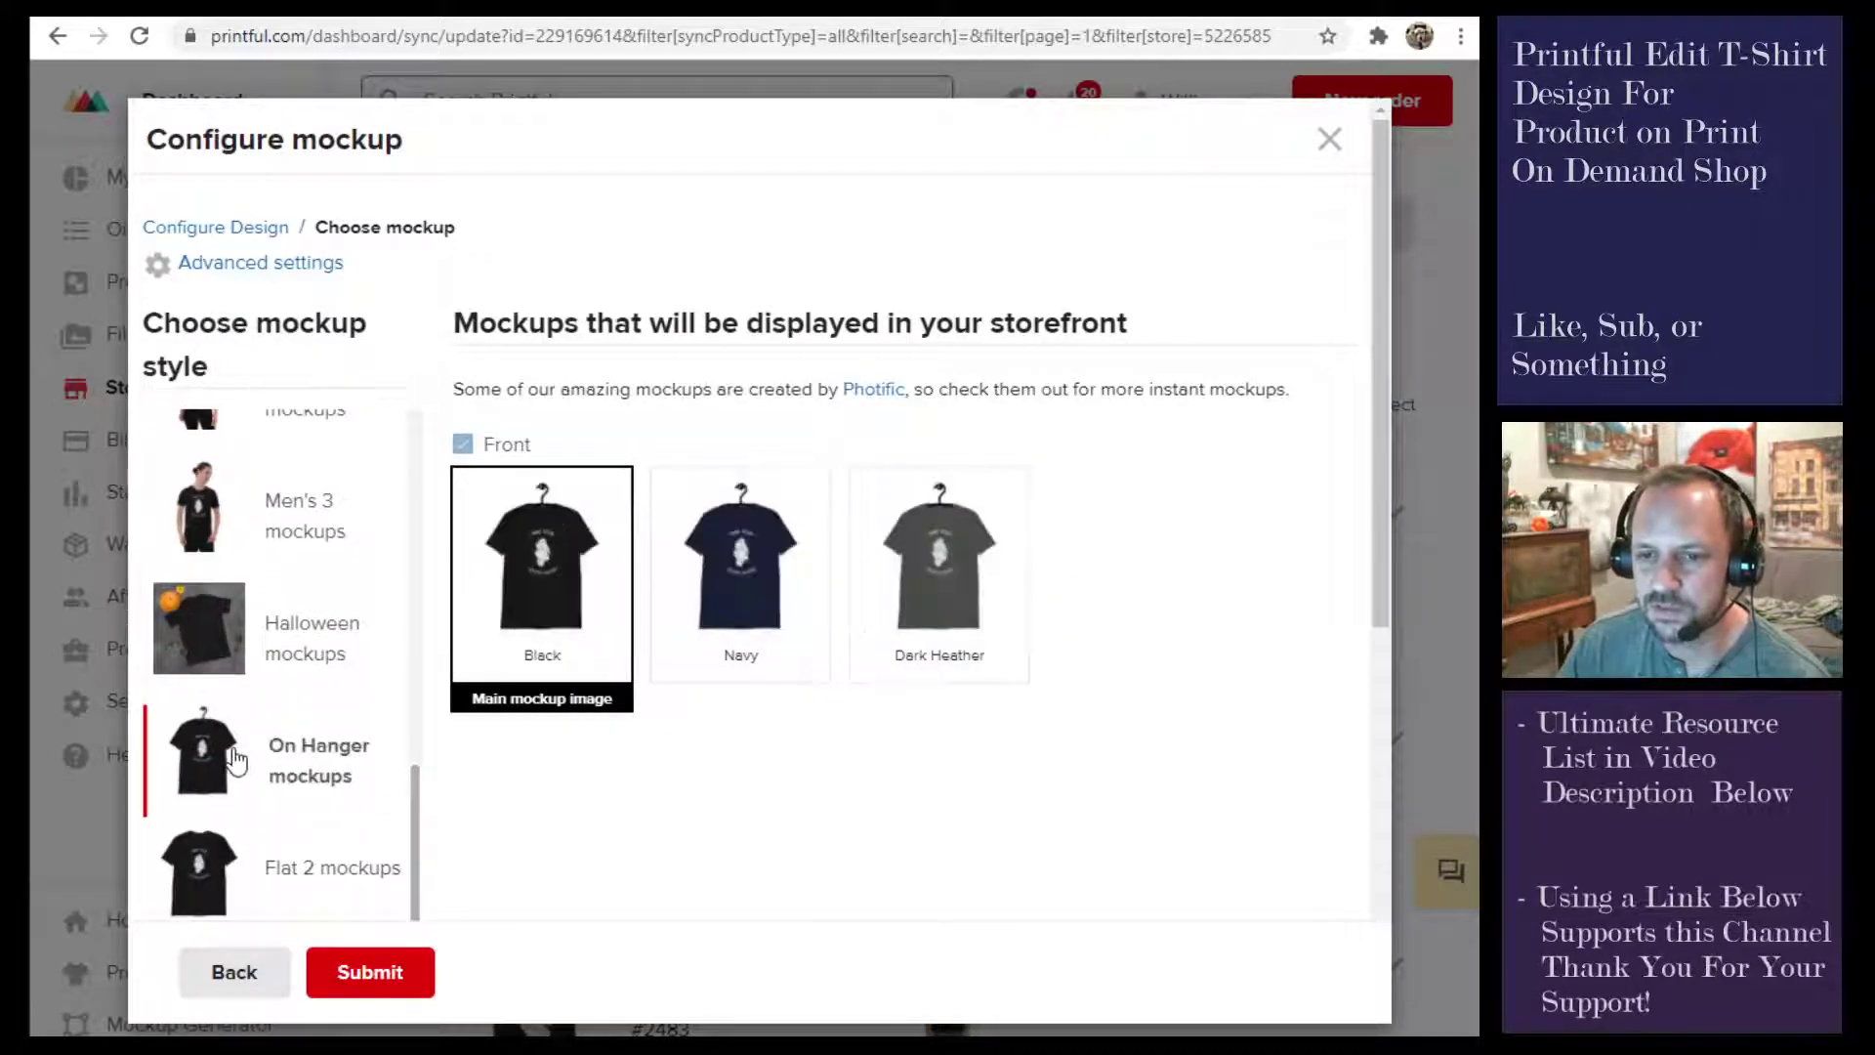
{"action": "left_click", "coordinate": [392, 980]}
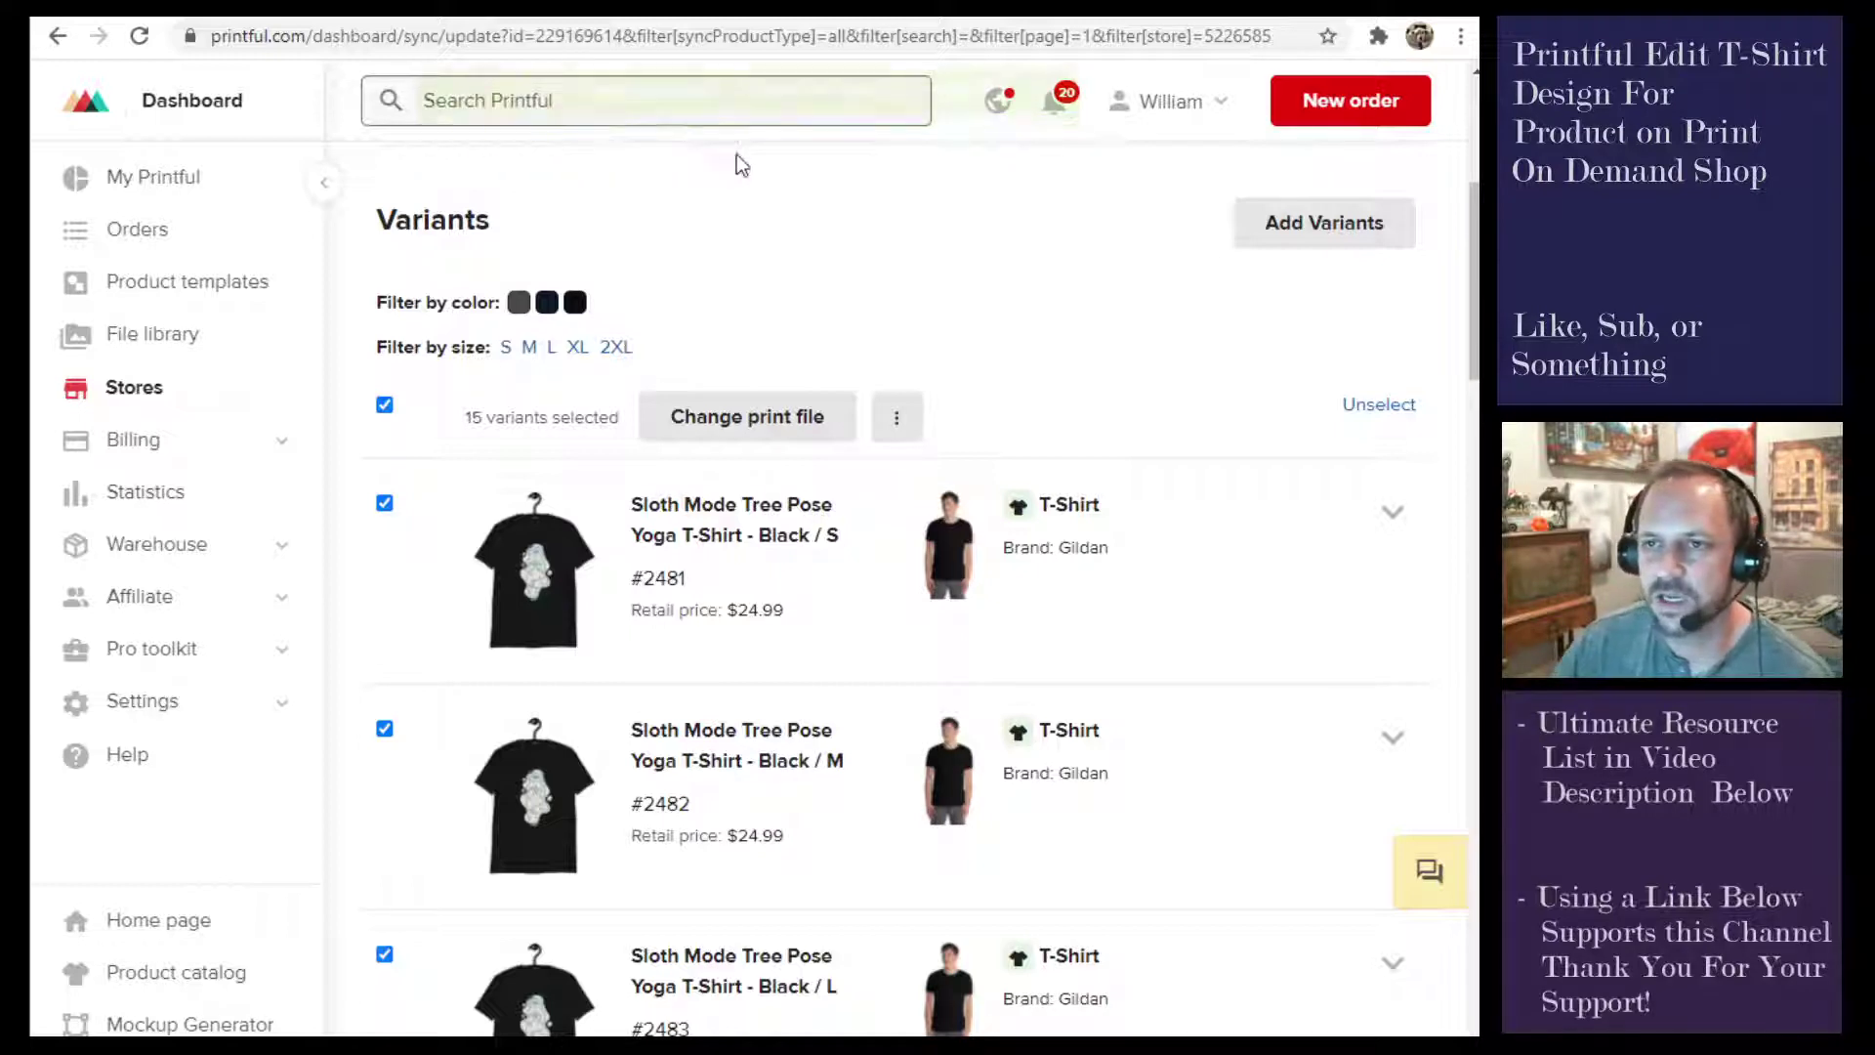
Replace the Placeit yoga-class tee mockup's design with the new sloth file, cropped higher
{"action": "left_click", "coordinate": [397, 17]}
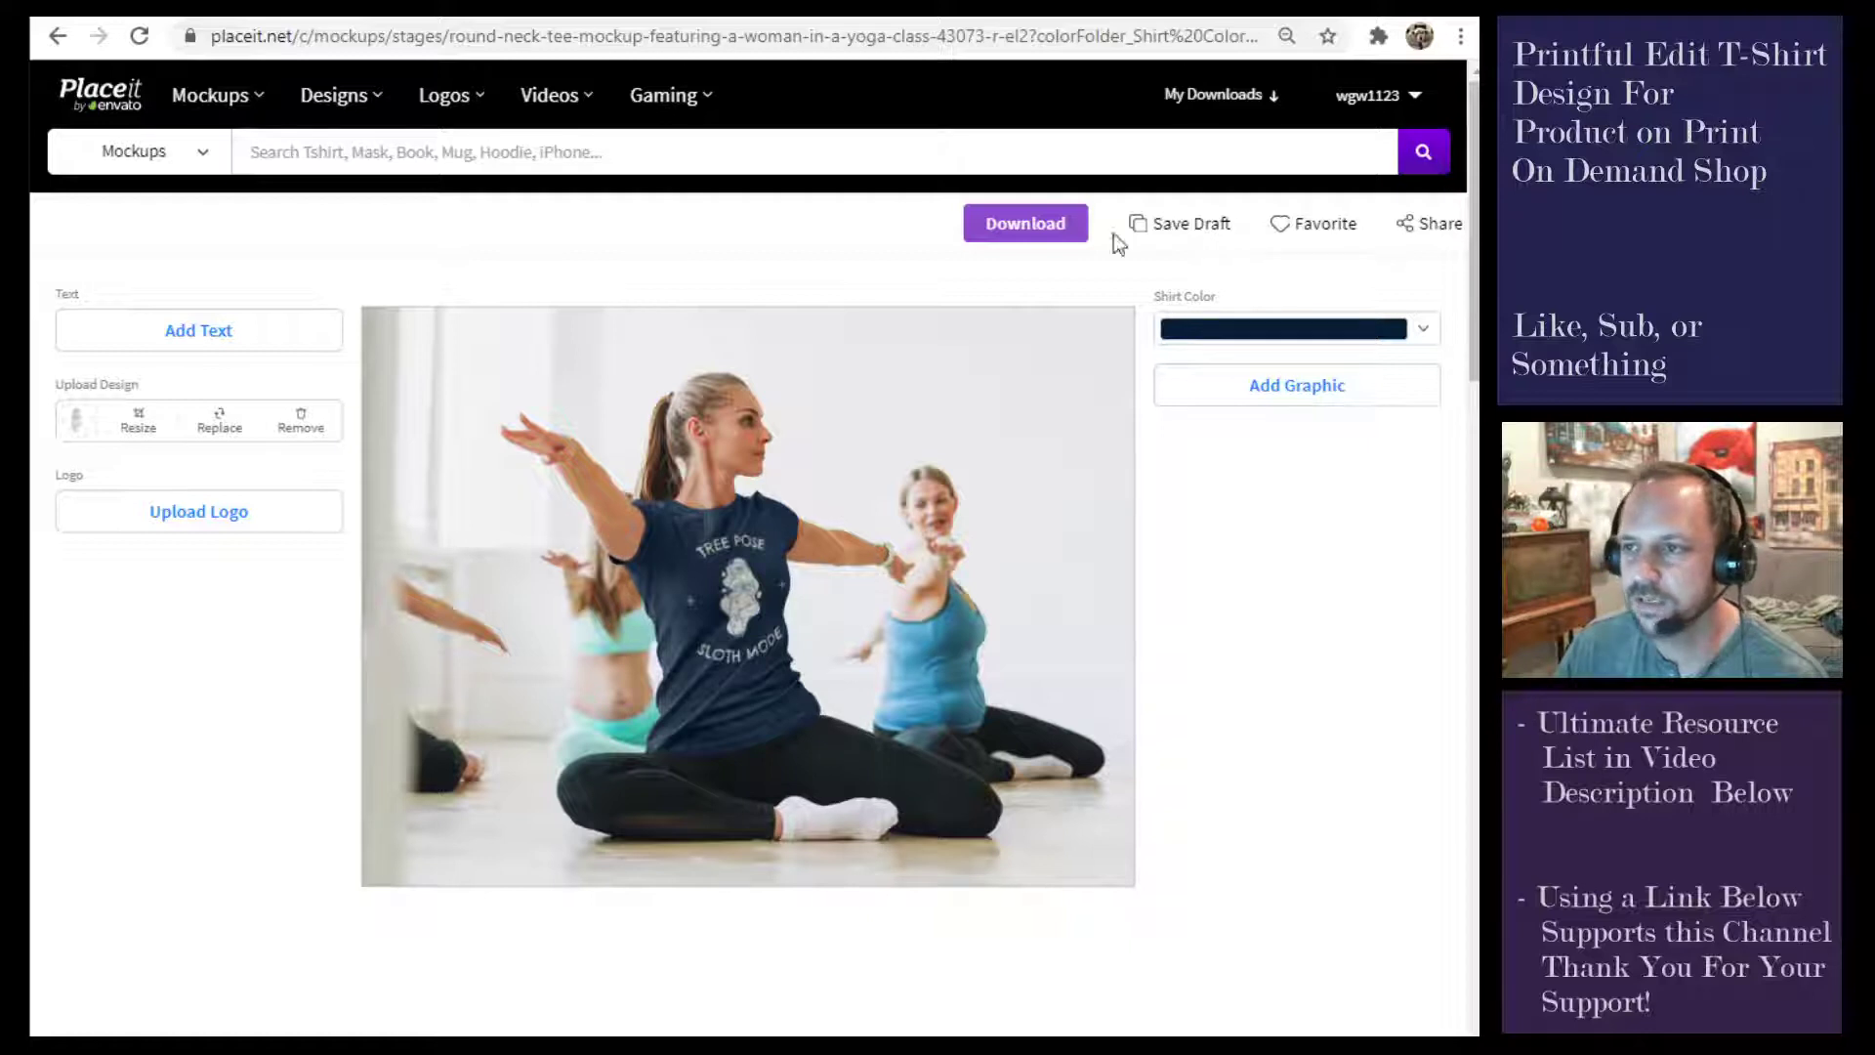
{"action": "mouse_move", "coordinate": [1411, 80]}
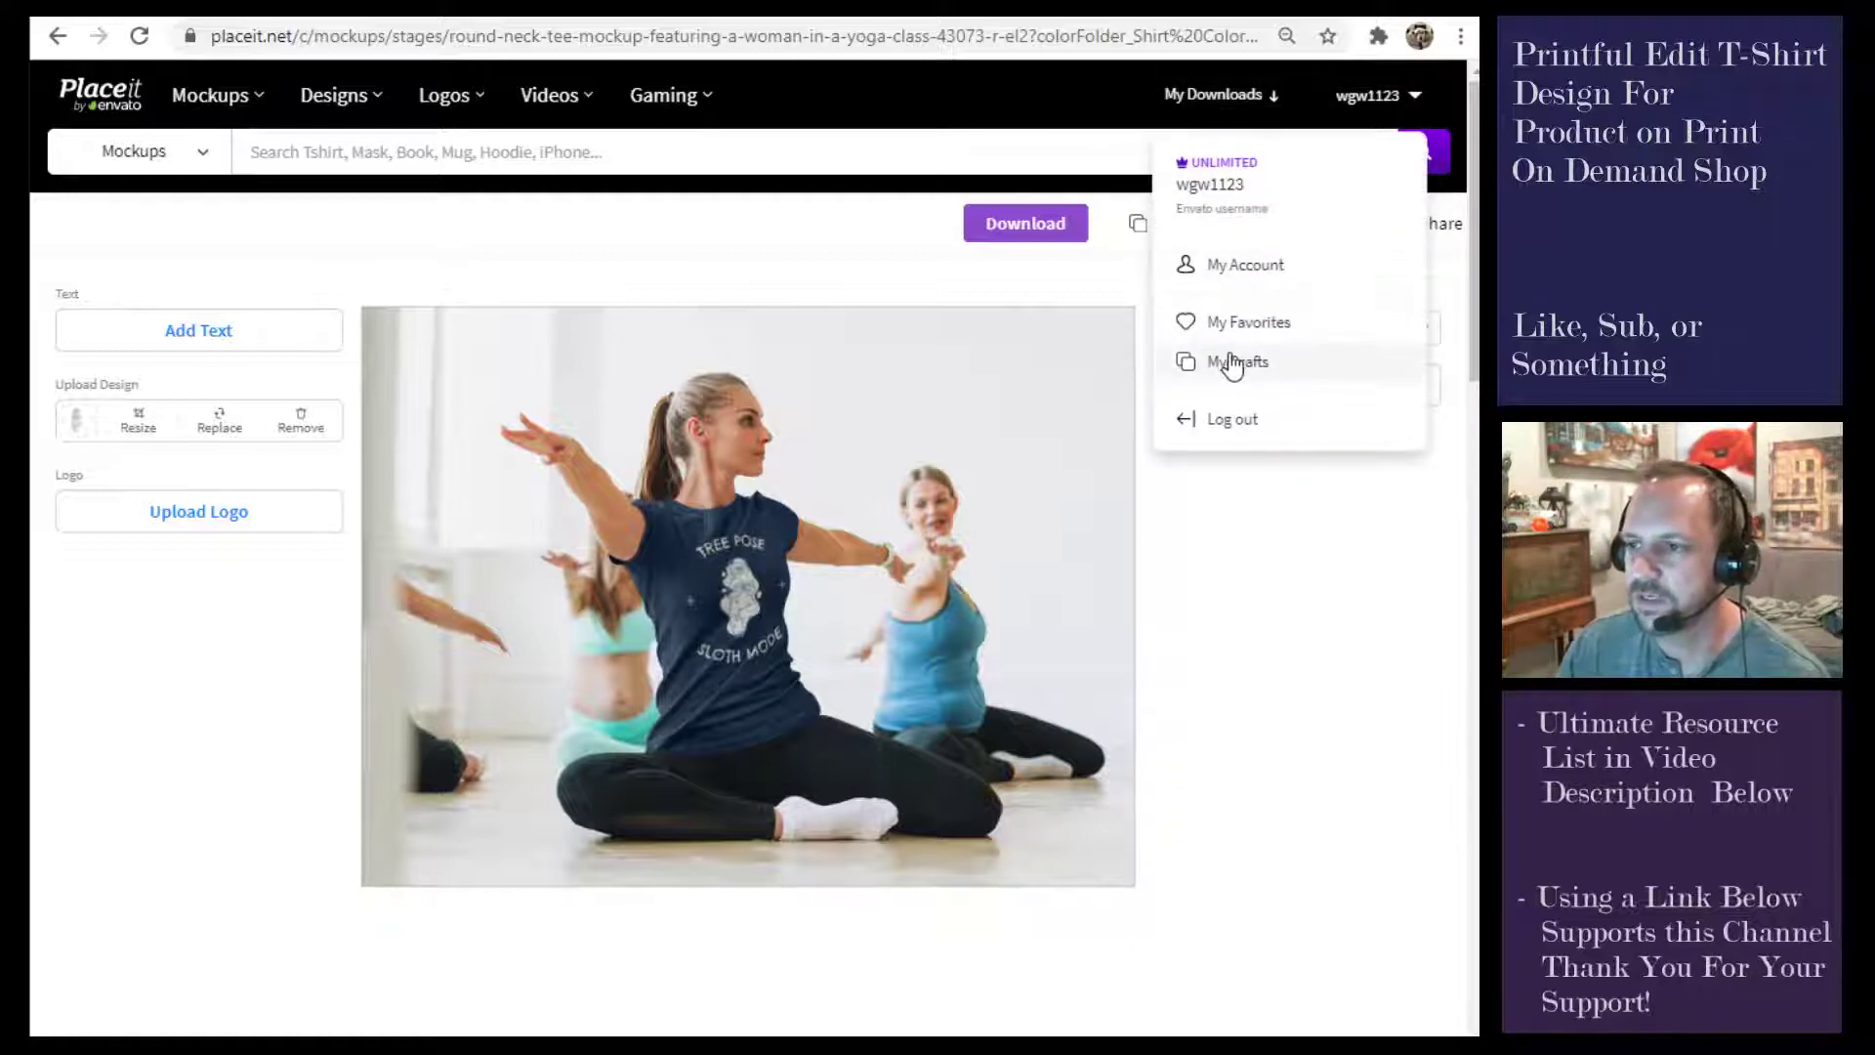
{"action": "left_click", "coordinate": [219, 415]}
{"action": "left_click", "coordinate": [724, 147]}
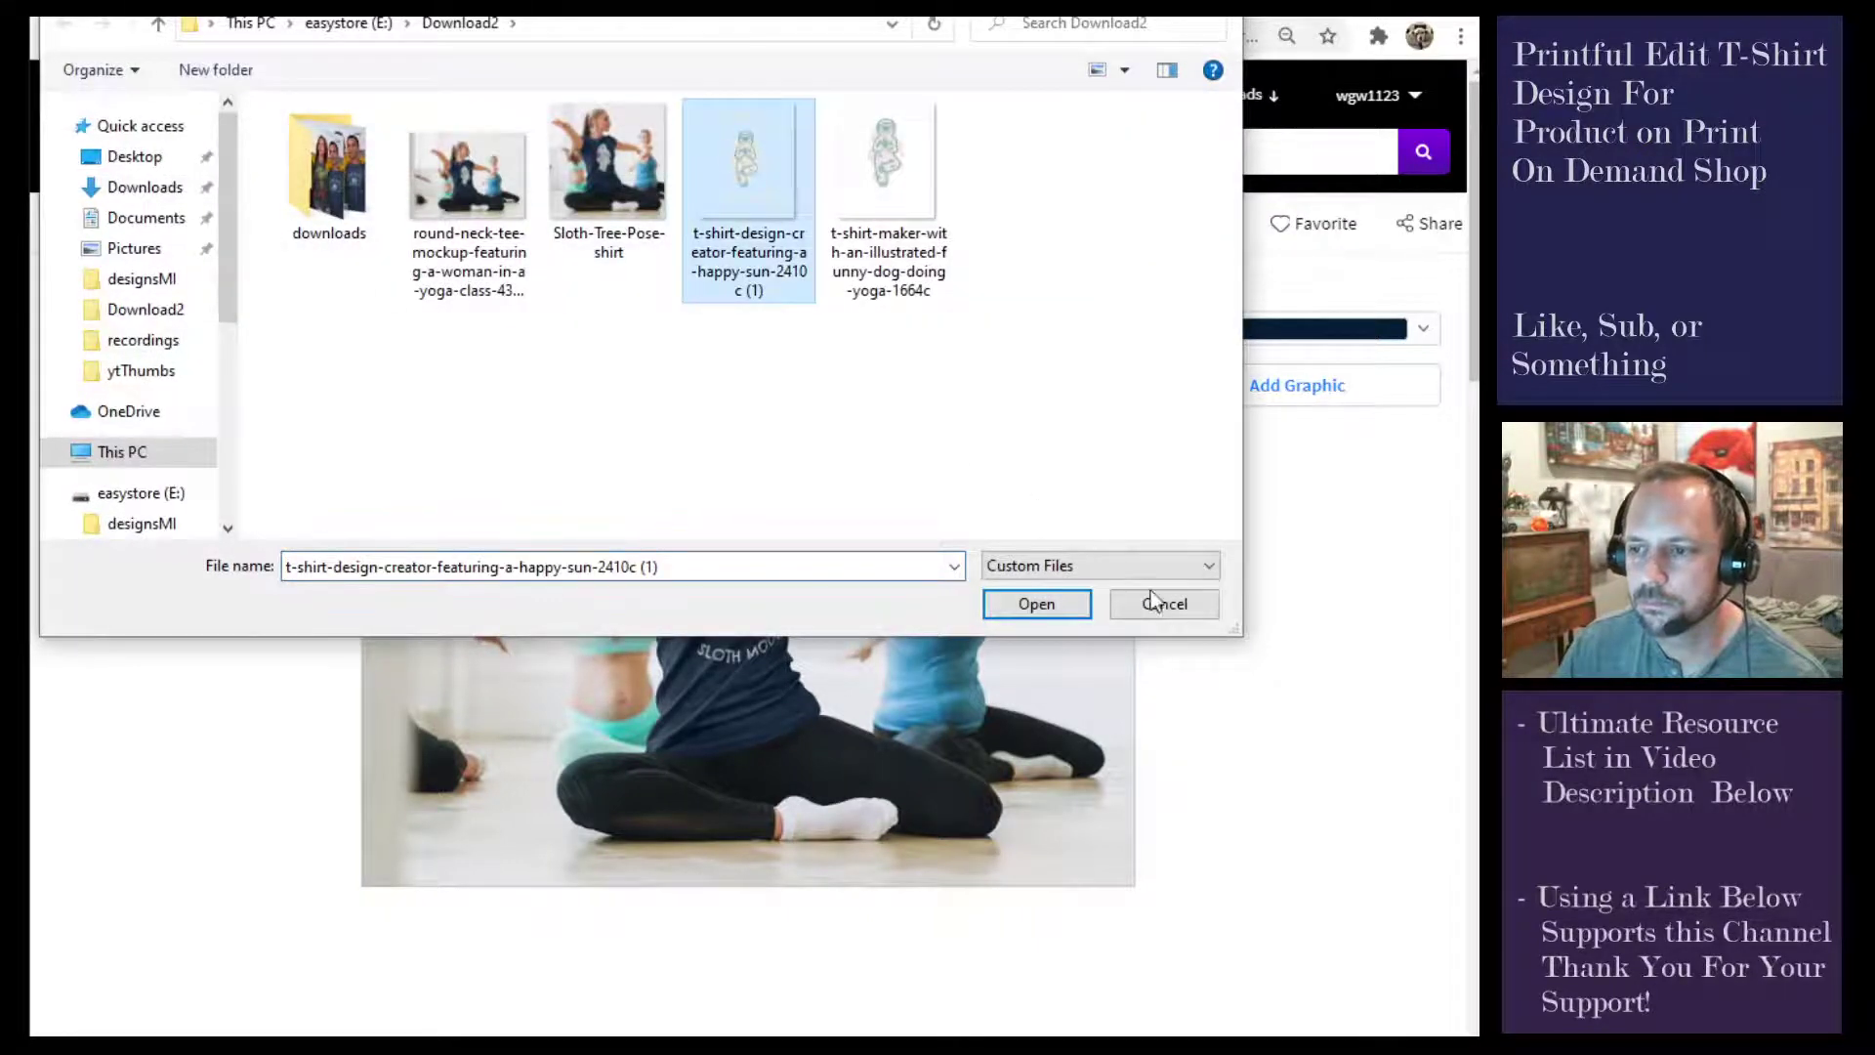
{"action": "left_click", "coordinate": [1038, 603]}
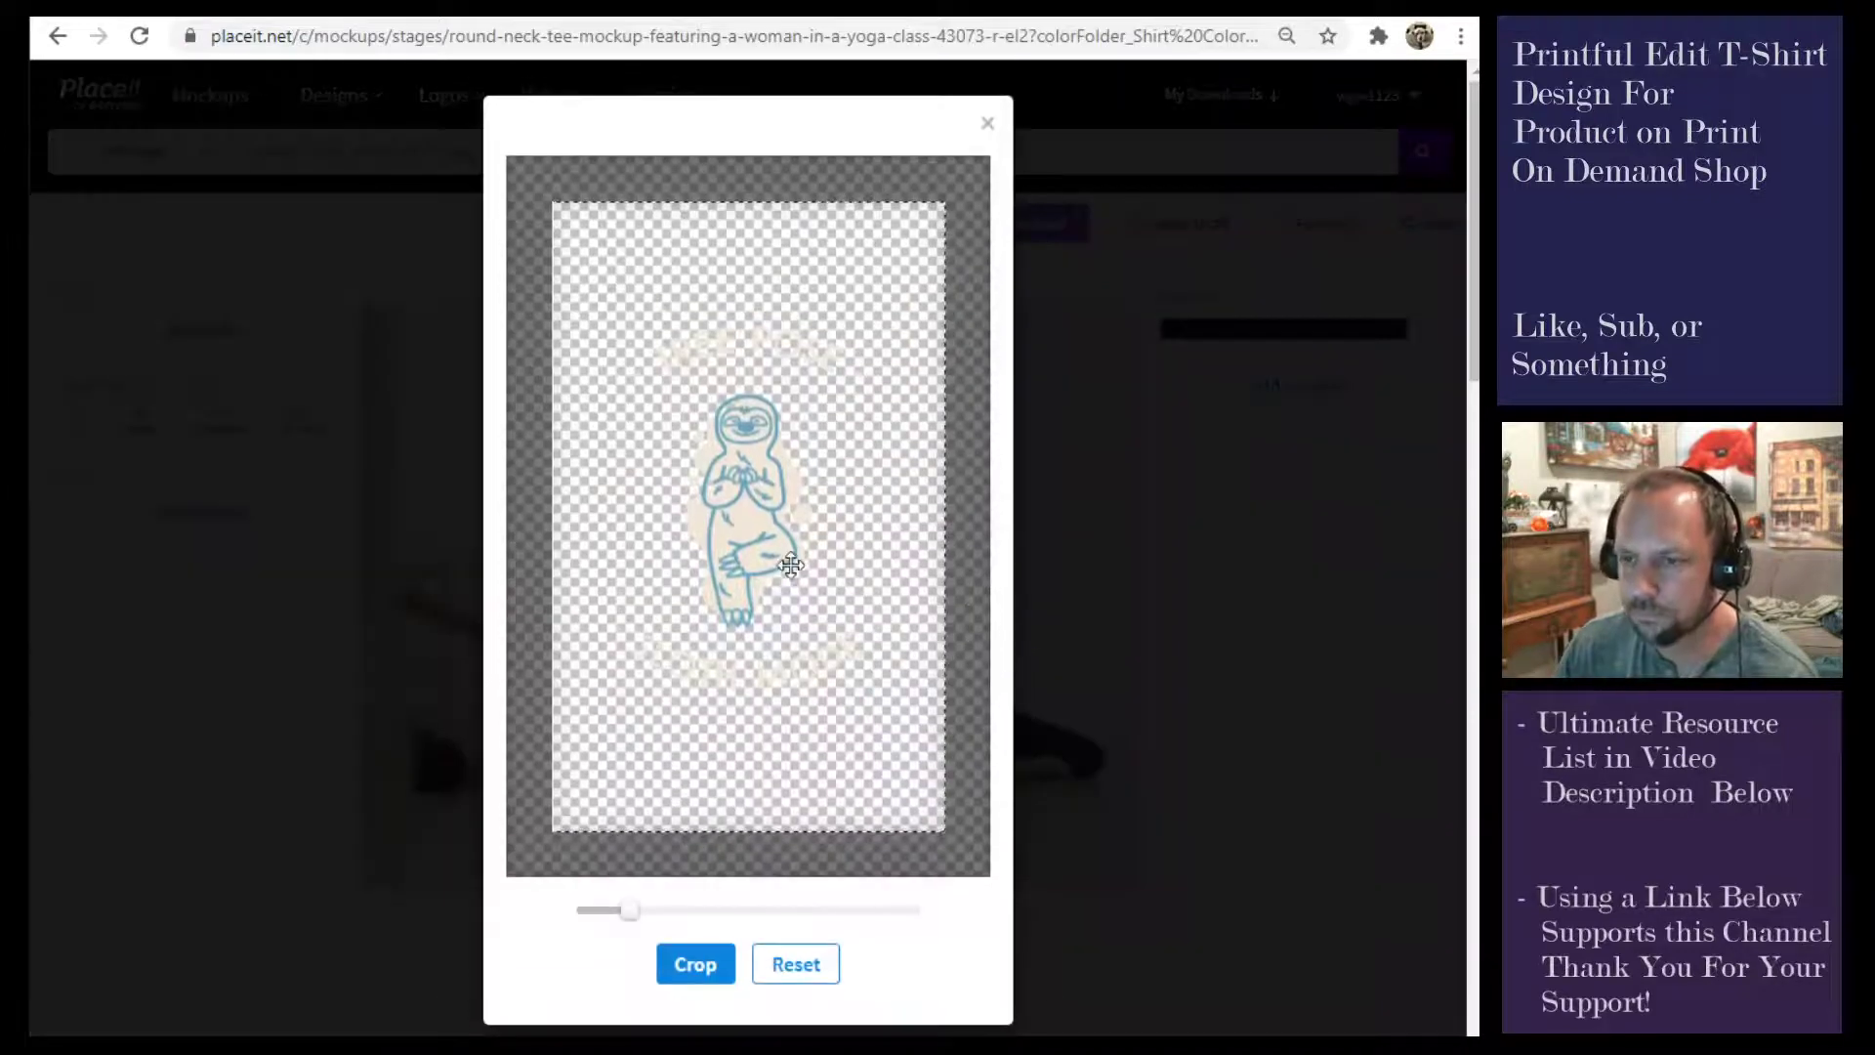
{"action": "left_click_drag", "start_coordinate": [760, 508], "coordinate": [756, 442]}
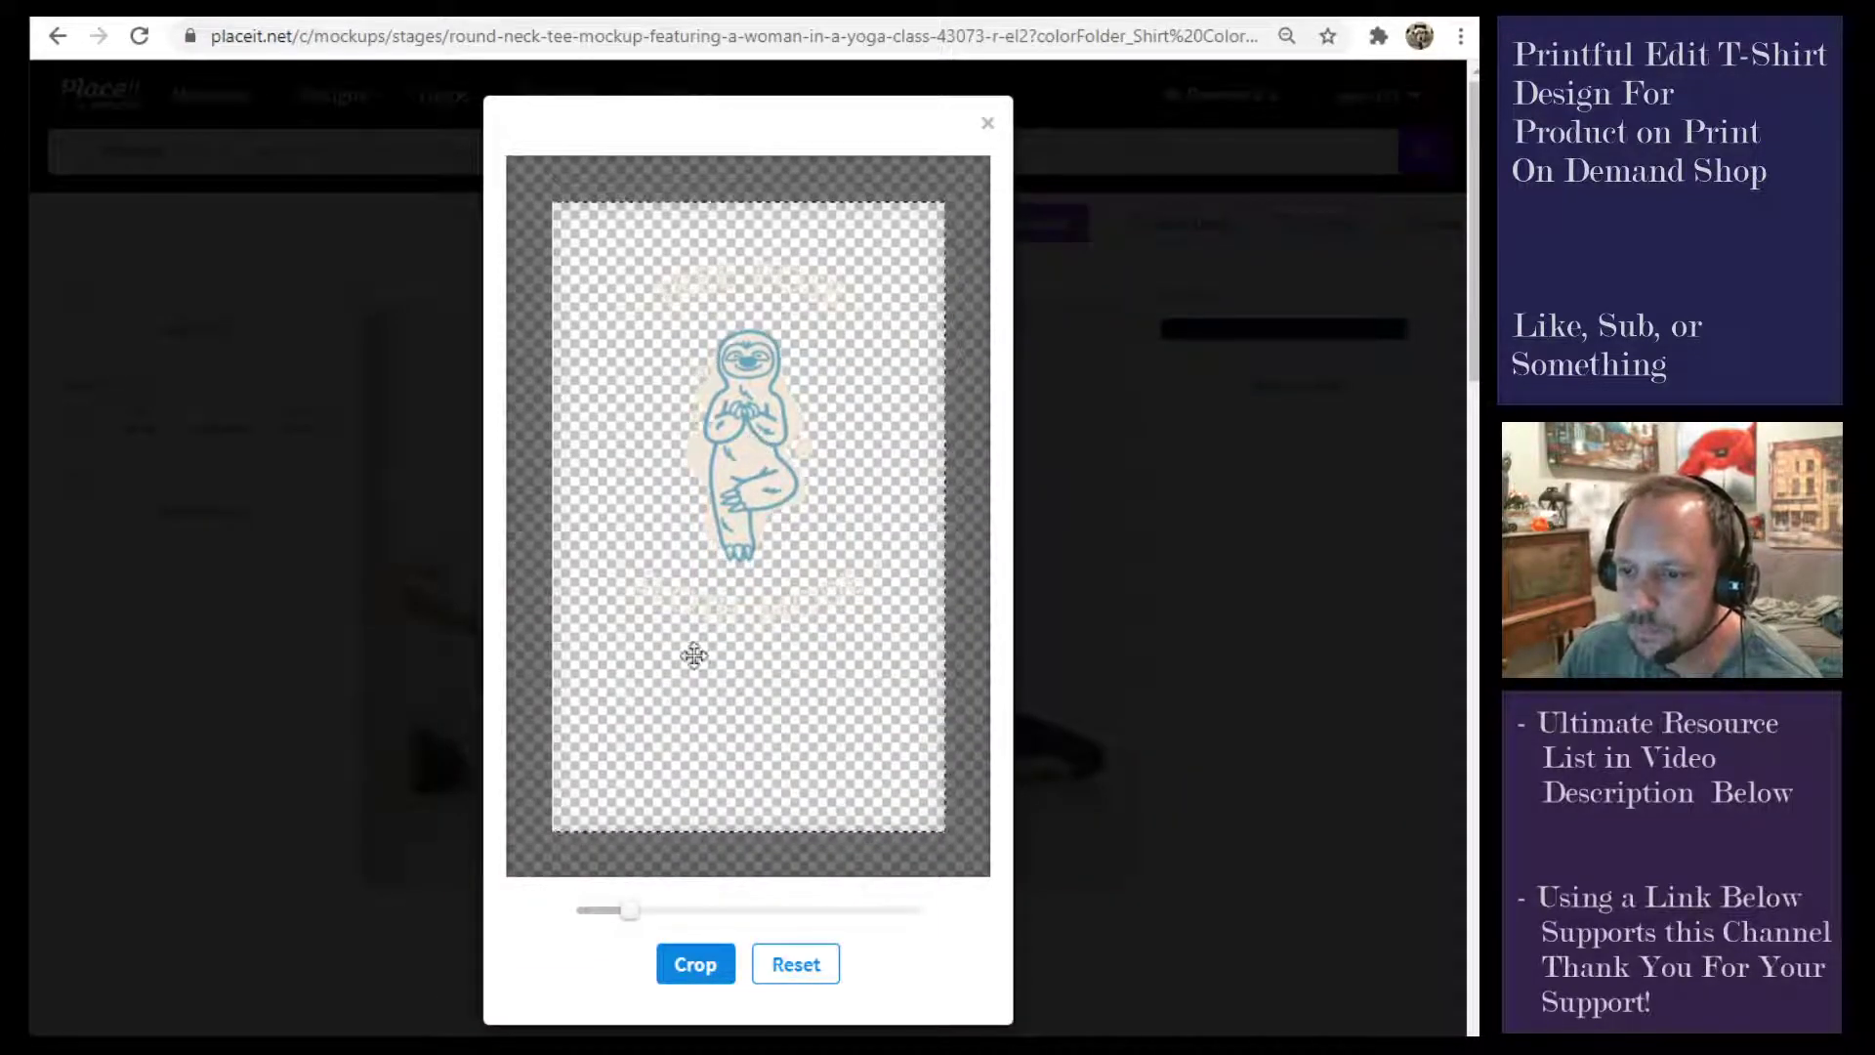
{"action": "left_click", "coordinate": [710, 965]}
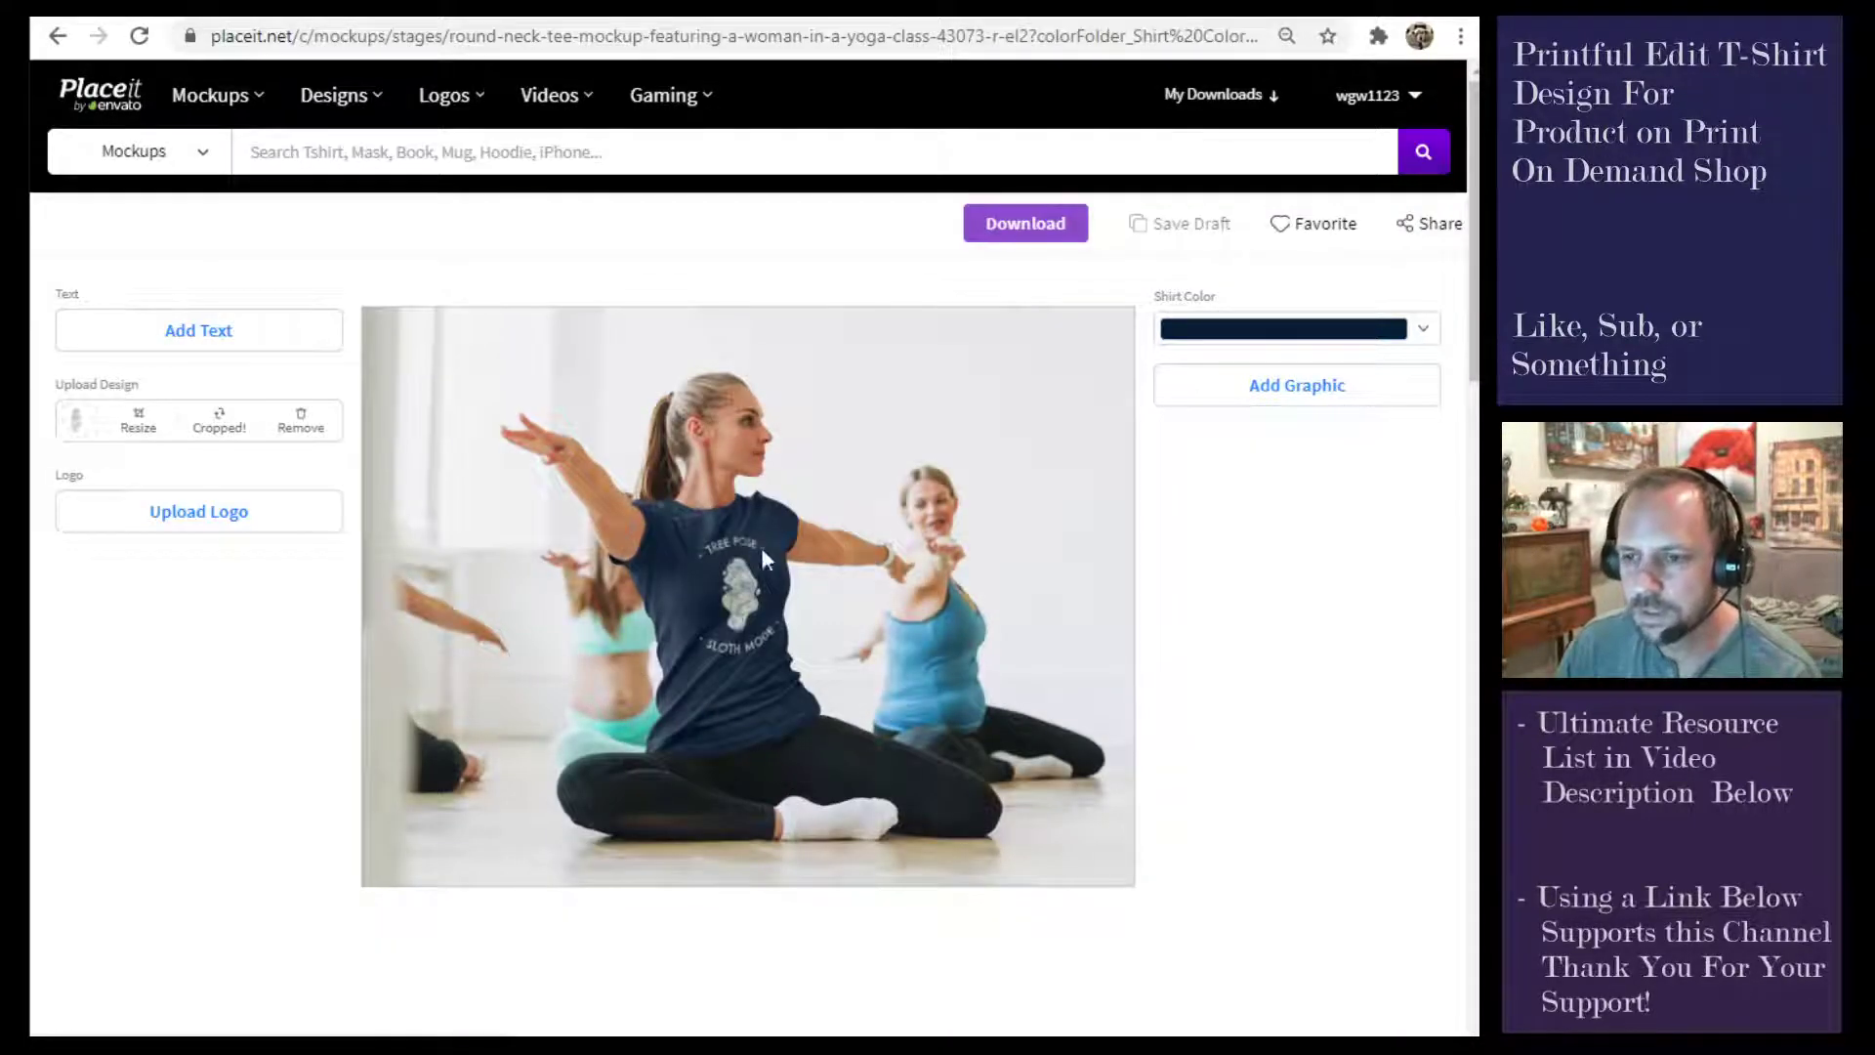
Download the finished navy-shirt sloth mockup from My Downloads
{"action": "left_click", "coordinate": [1024, 232]}
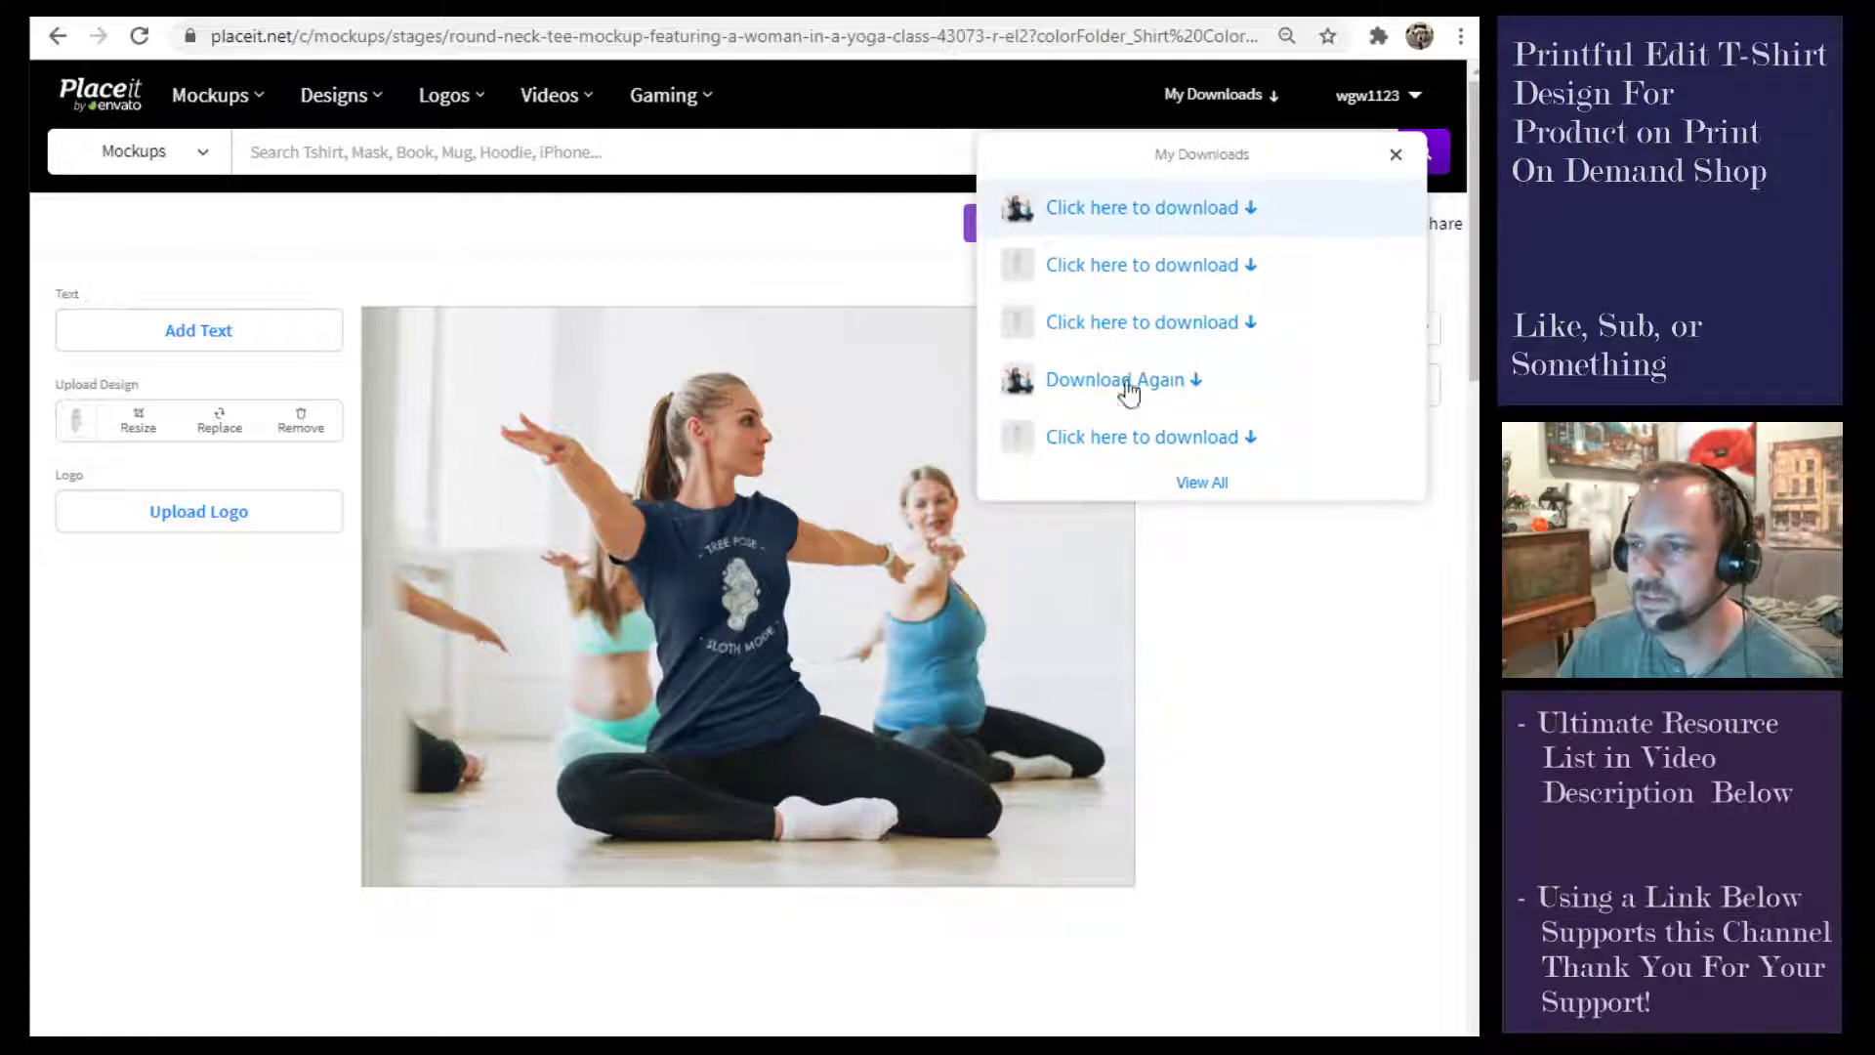
{"action": "left_click", "coordinate": [1180, 222]}
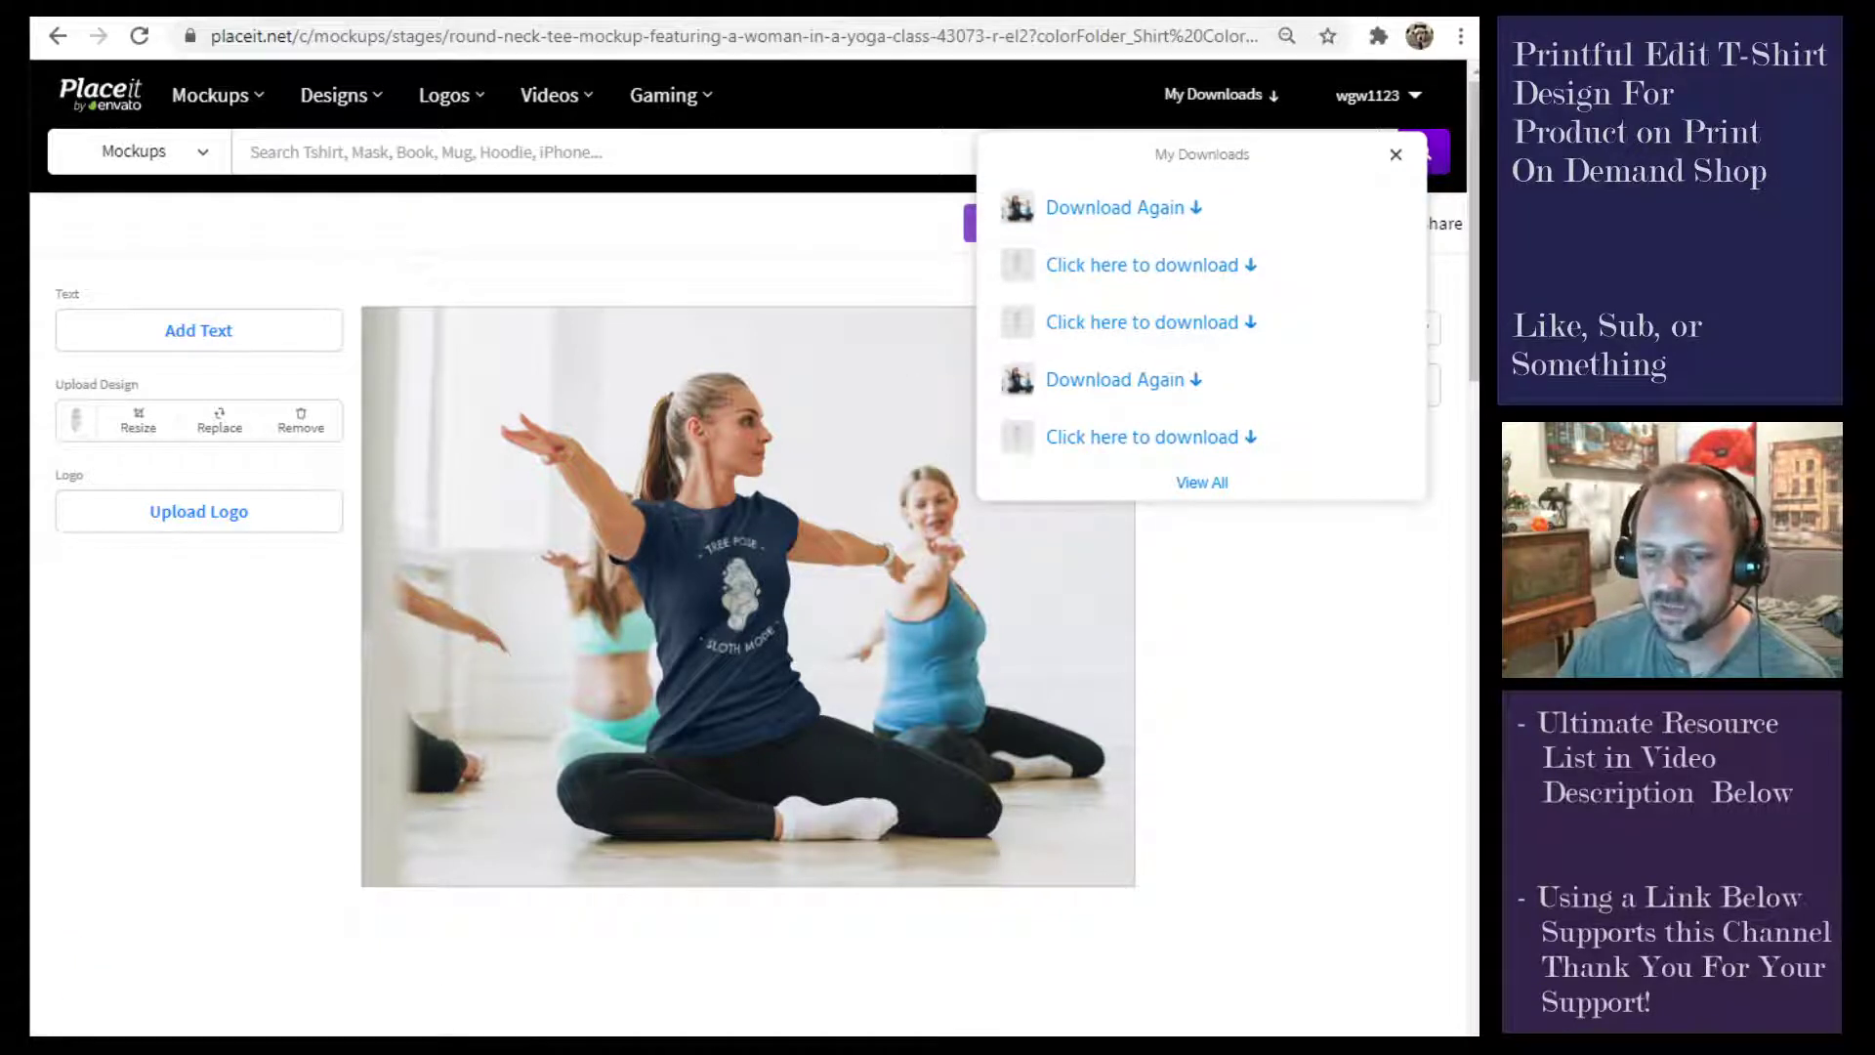
{"action": "left_click", "coordinate": [1277, 723]}
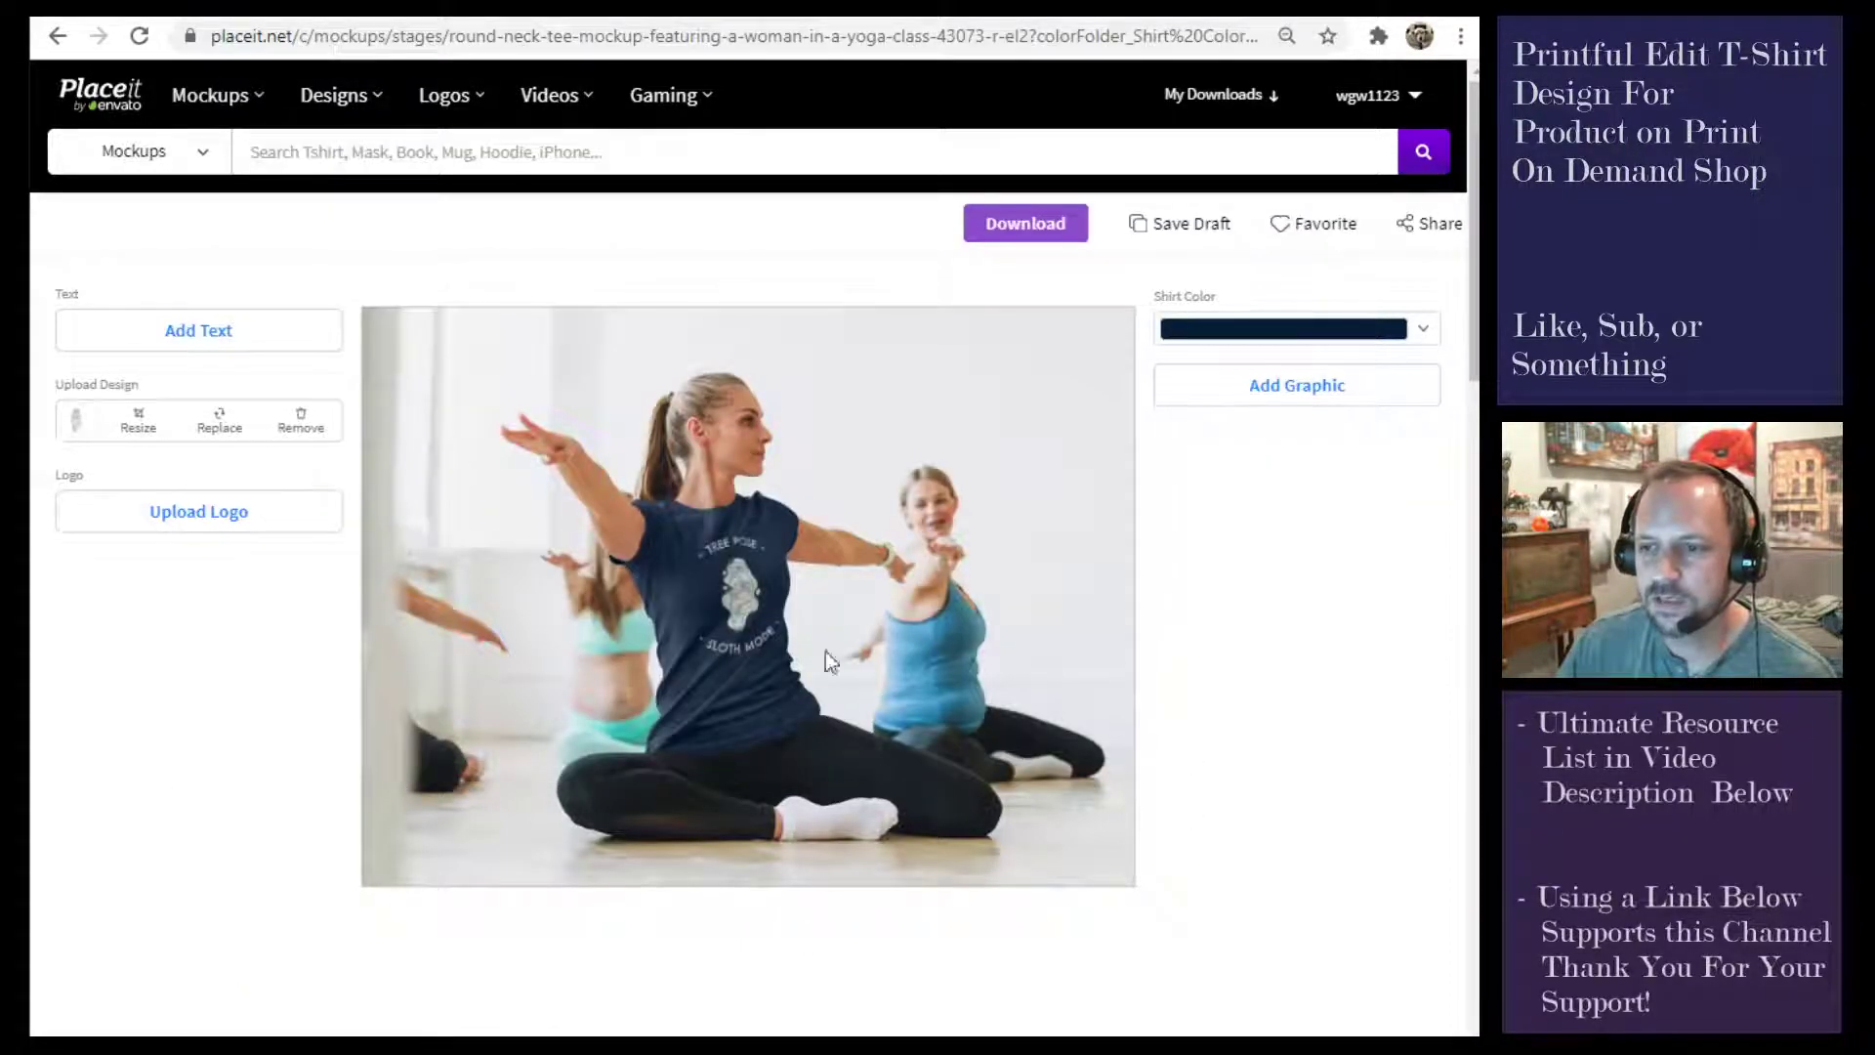
Go to All Products in the WordPress admin dashboard
{"action": "left_click", "coordinate": [562, 20]}
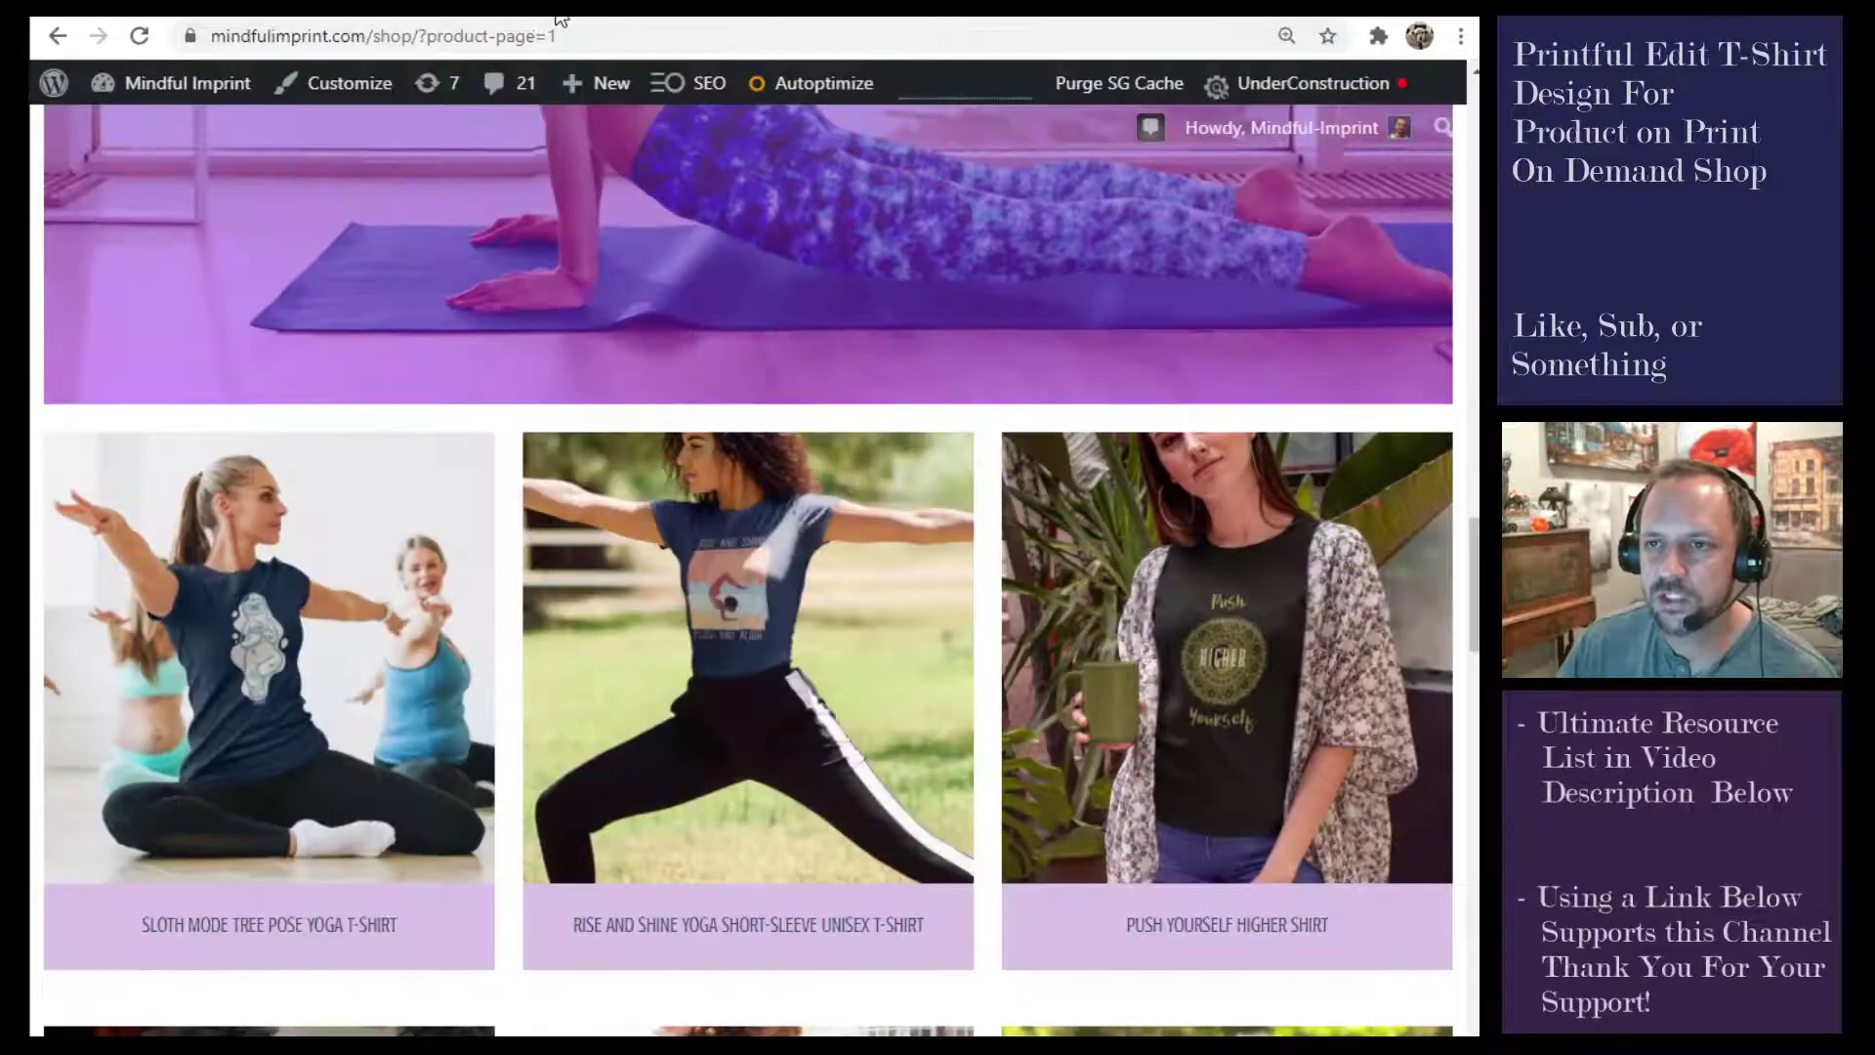
{"action": "left_click", "coordinate": [176, 83]}
{"action": "scroll", "coordinate": [543, 400], "scroll_direction": "down", "scroll_amount": 3}
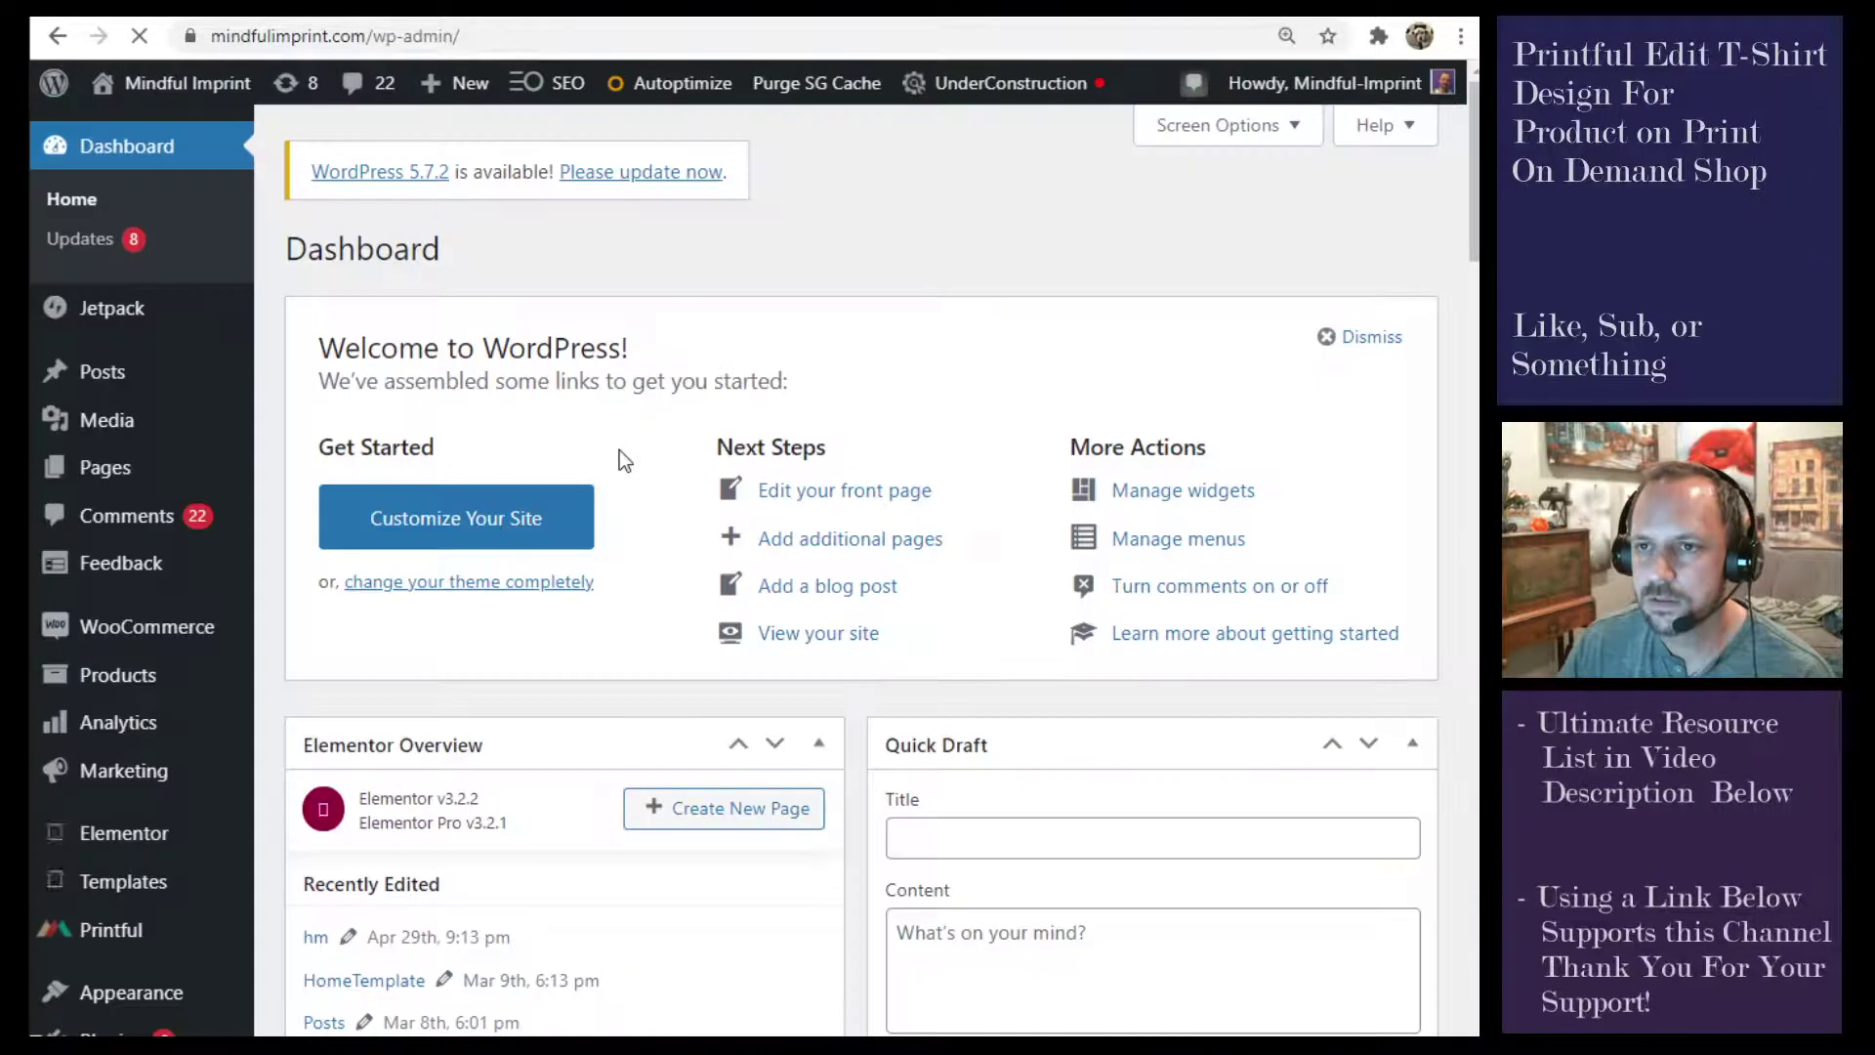
{"action": "scroll", "coordinate": [619, 449], "scroll_direction": "down", "scroll_amount": 1}
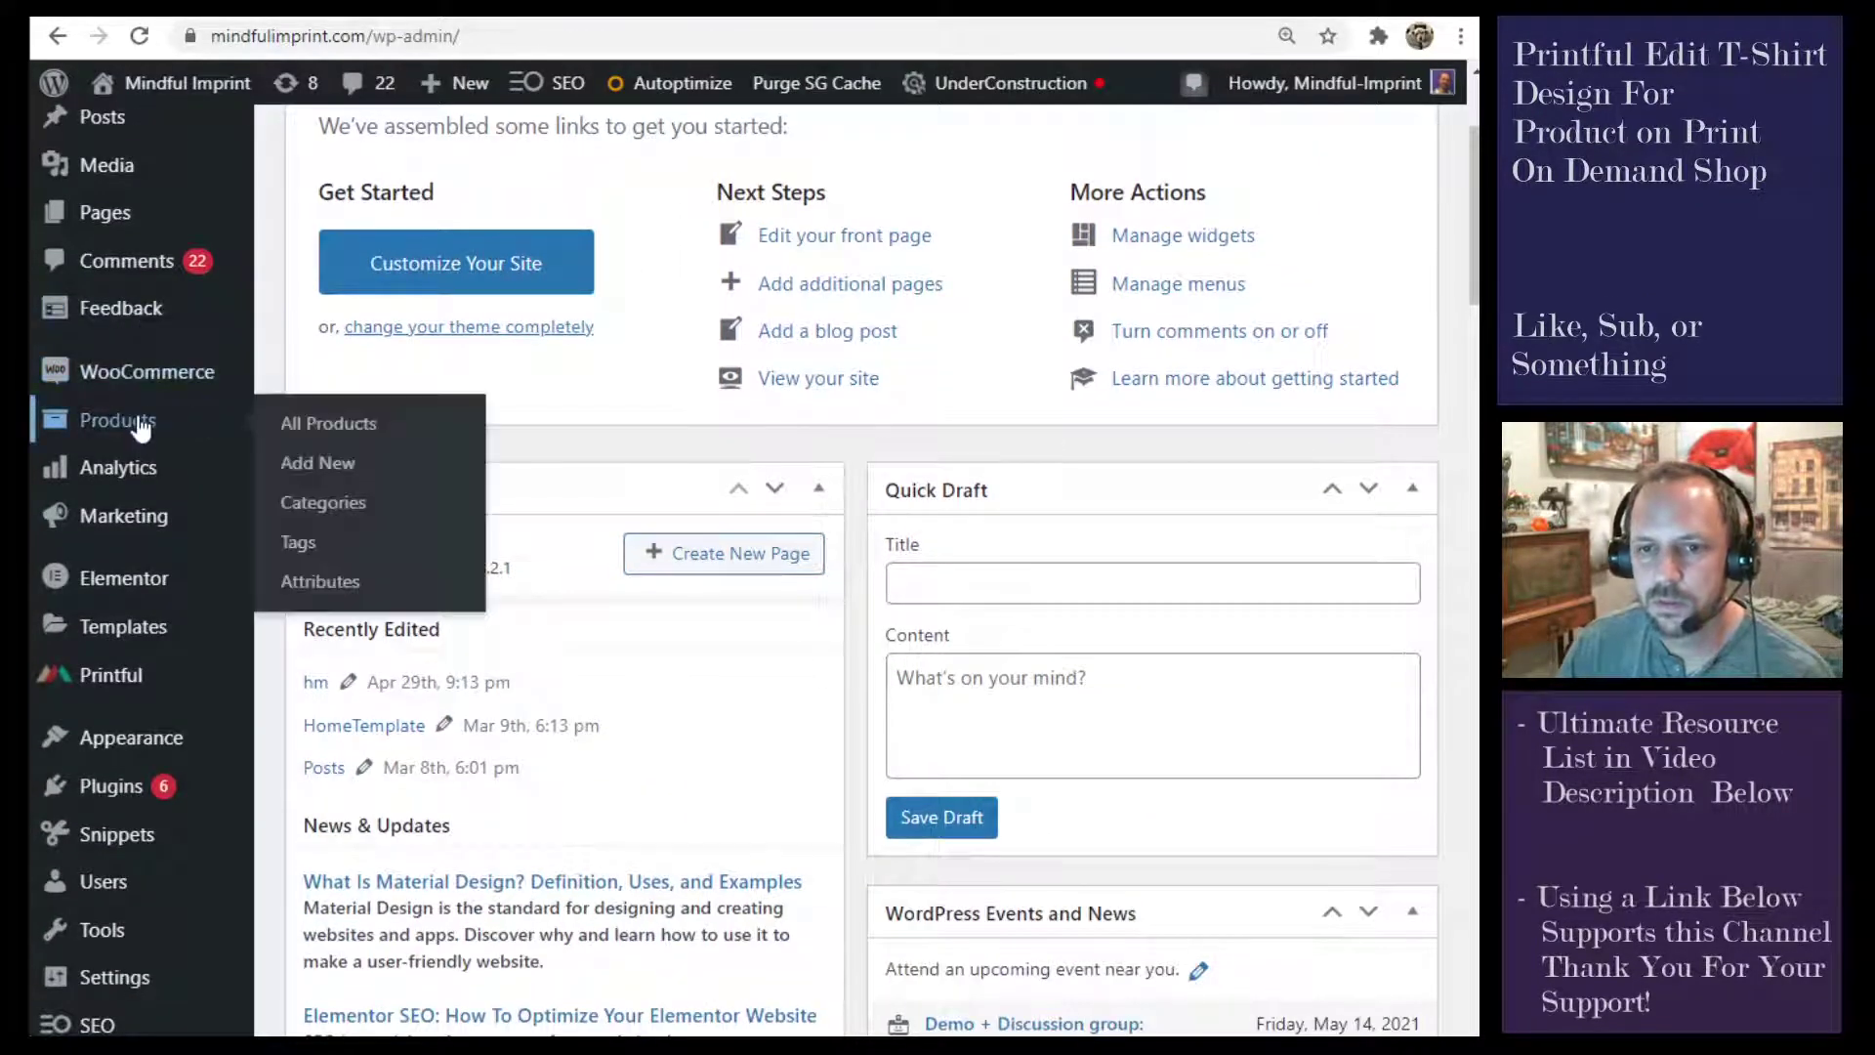
{"action": "left_click", "coordinate": [157, 424]}
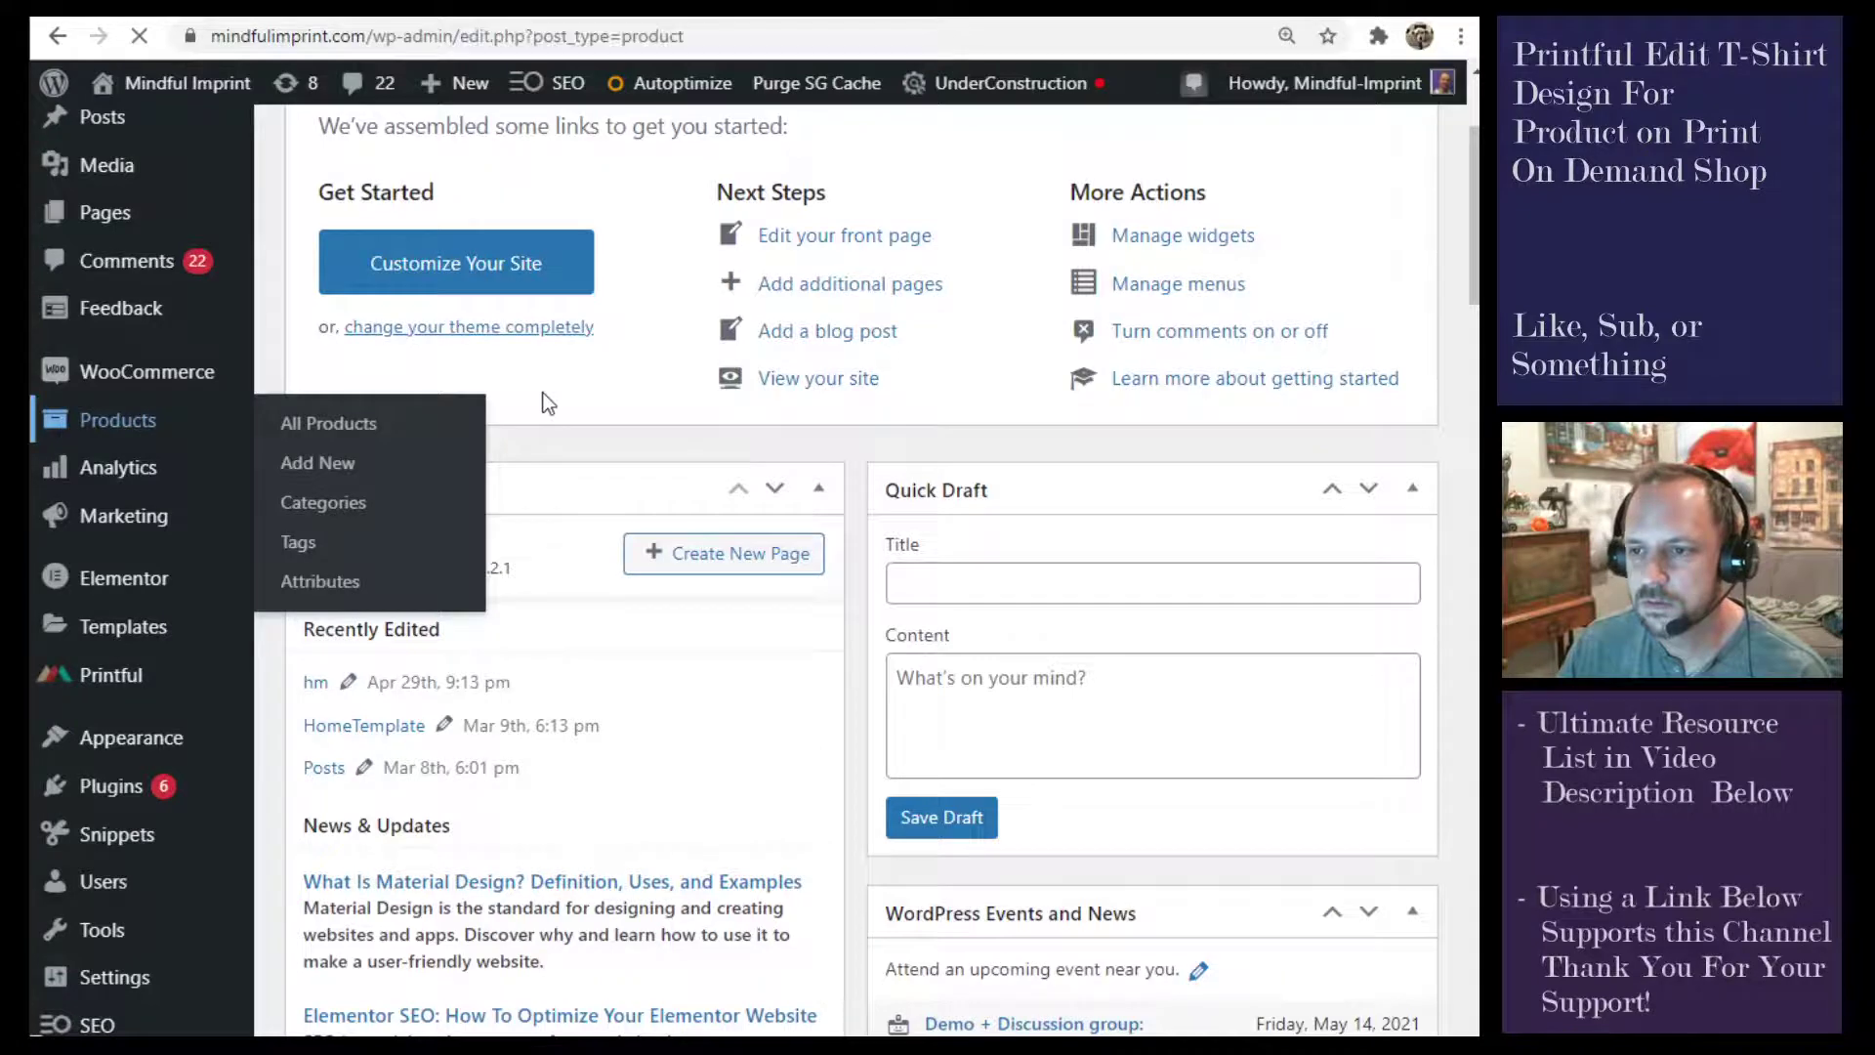
Edit the Sloth Mode Tree Pose Yoga T-Shirt and review its product and hanger gallery images
{"action": "scroll", "coordinate": [547, 405], "scroll_direction": "down", "scroll_amount": 3}
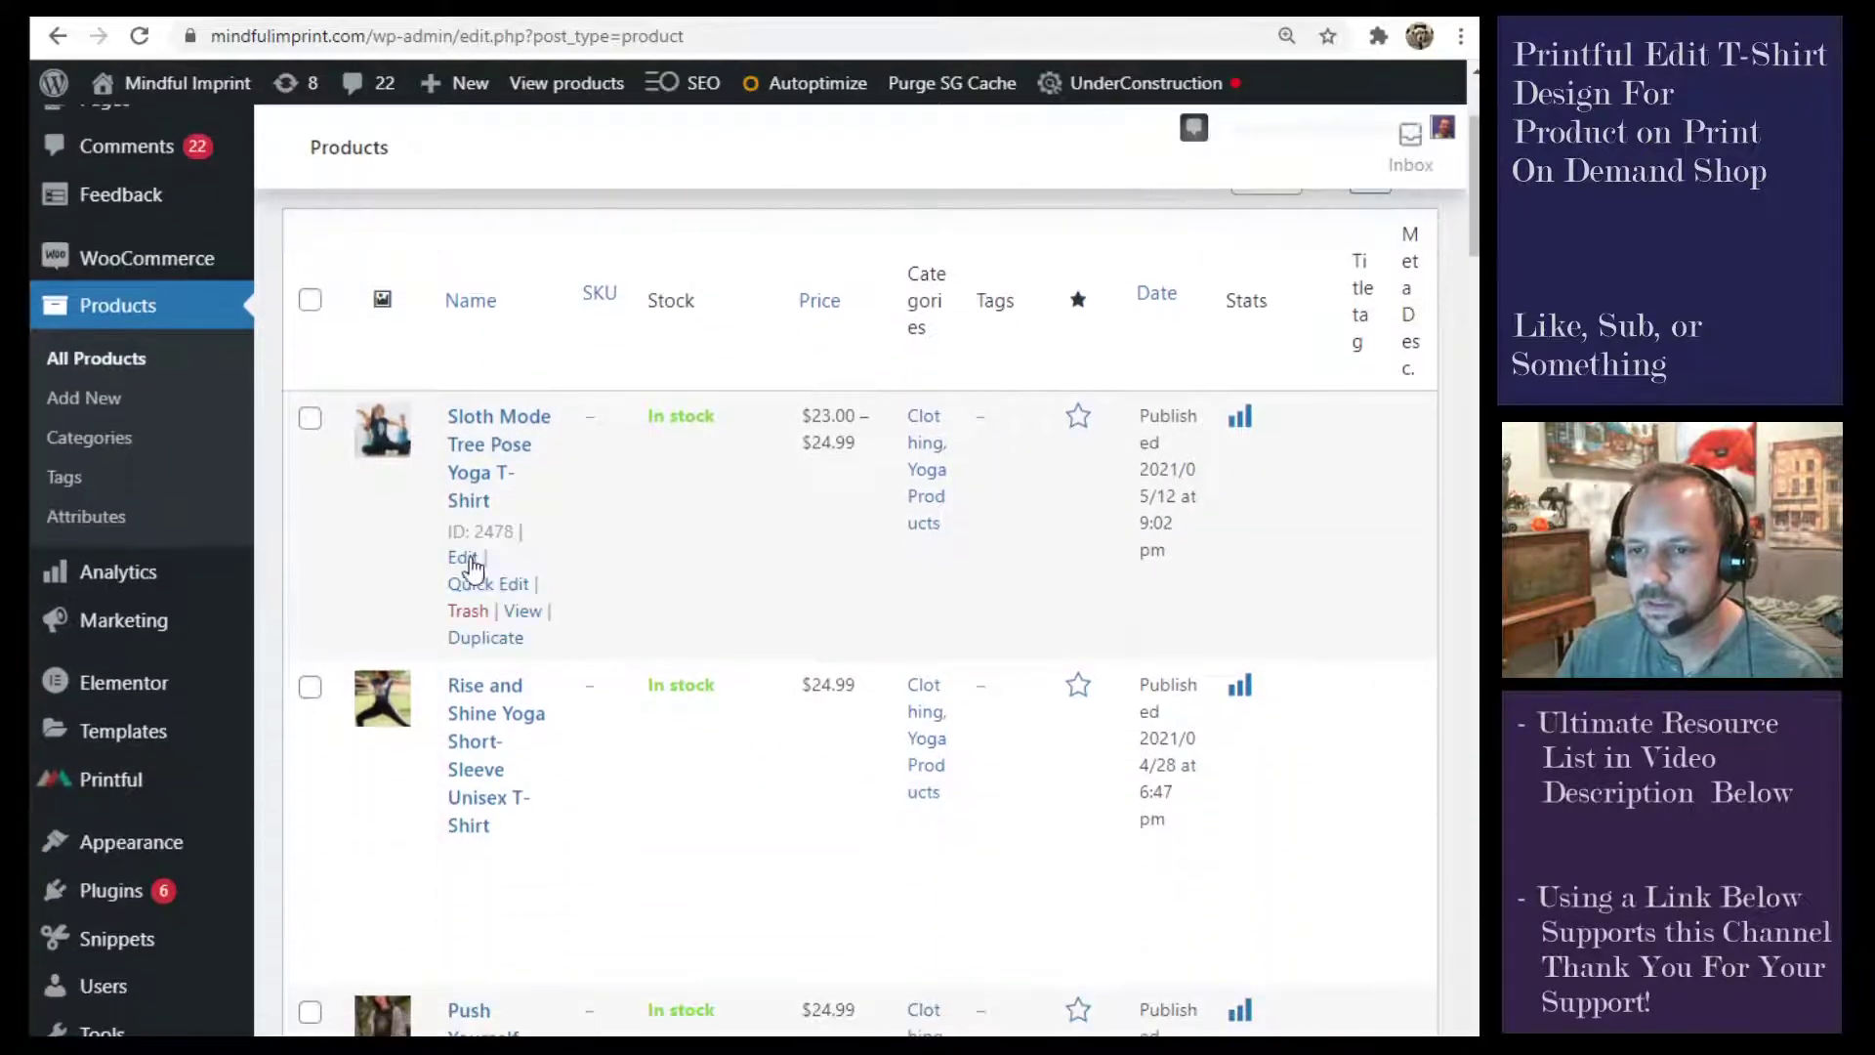
{"action": "left_click", "coordinate": [465, 558]}
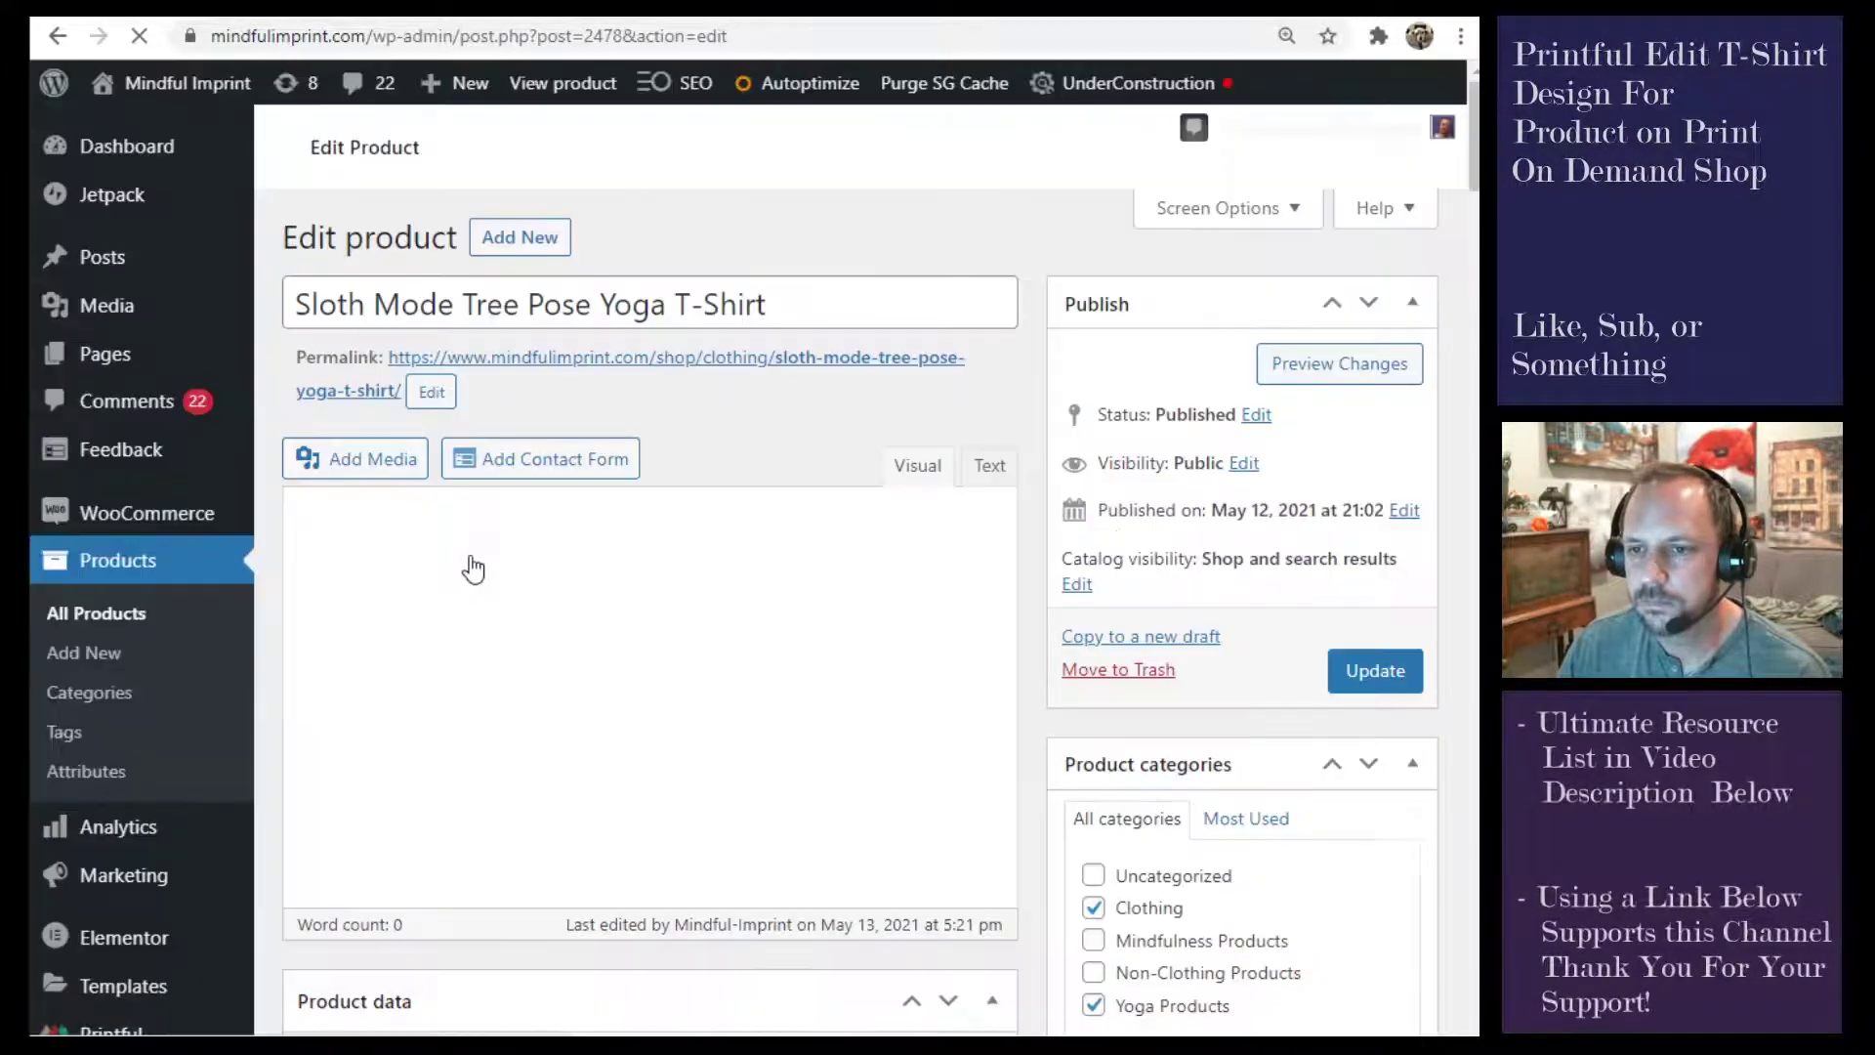
{"action": "scroll", "coordinate": [1228, 473], "scroll_direction": "down", "scroll_amount": 10}
{"action": "scroll", "coordinate": [1232, 469], "scroll_direction": "down", "scroll_amount": 10}
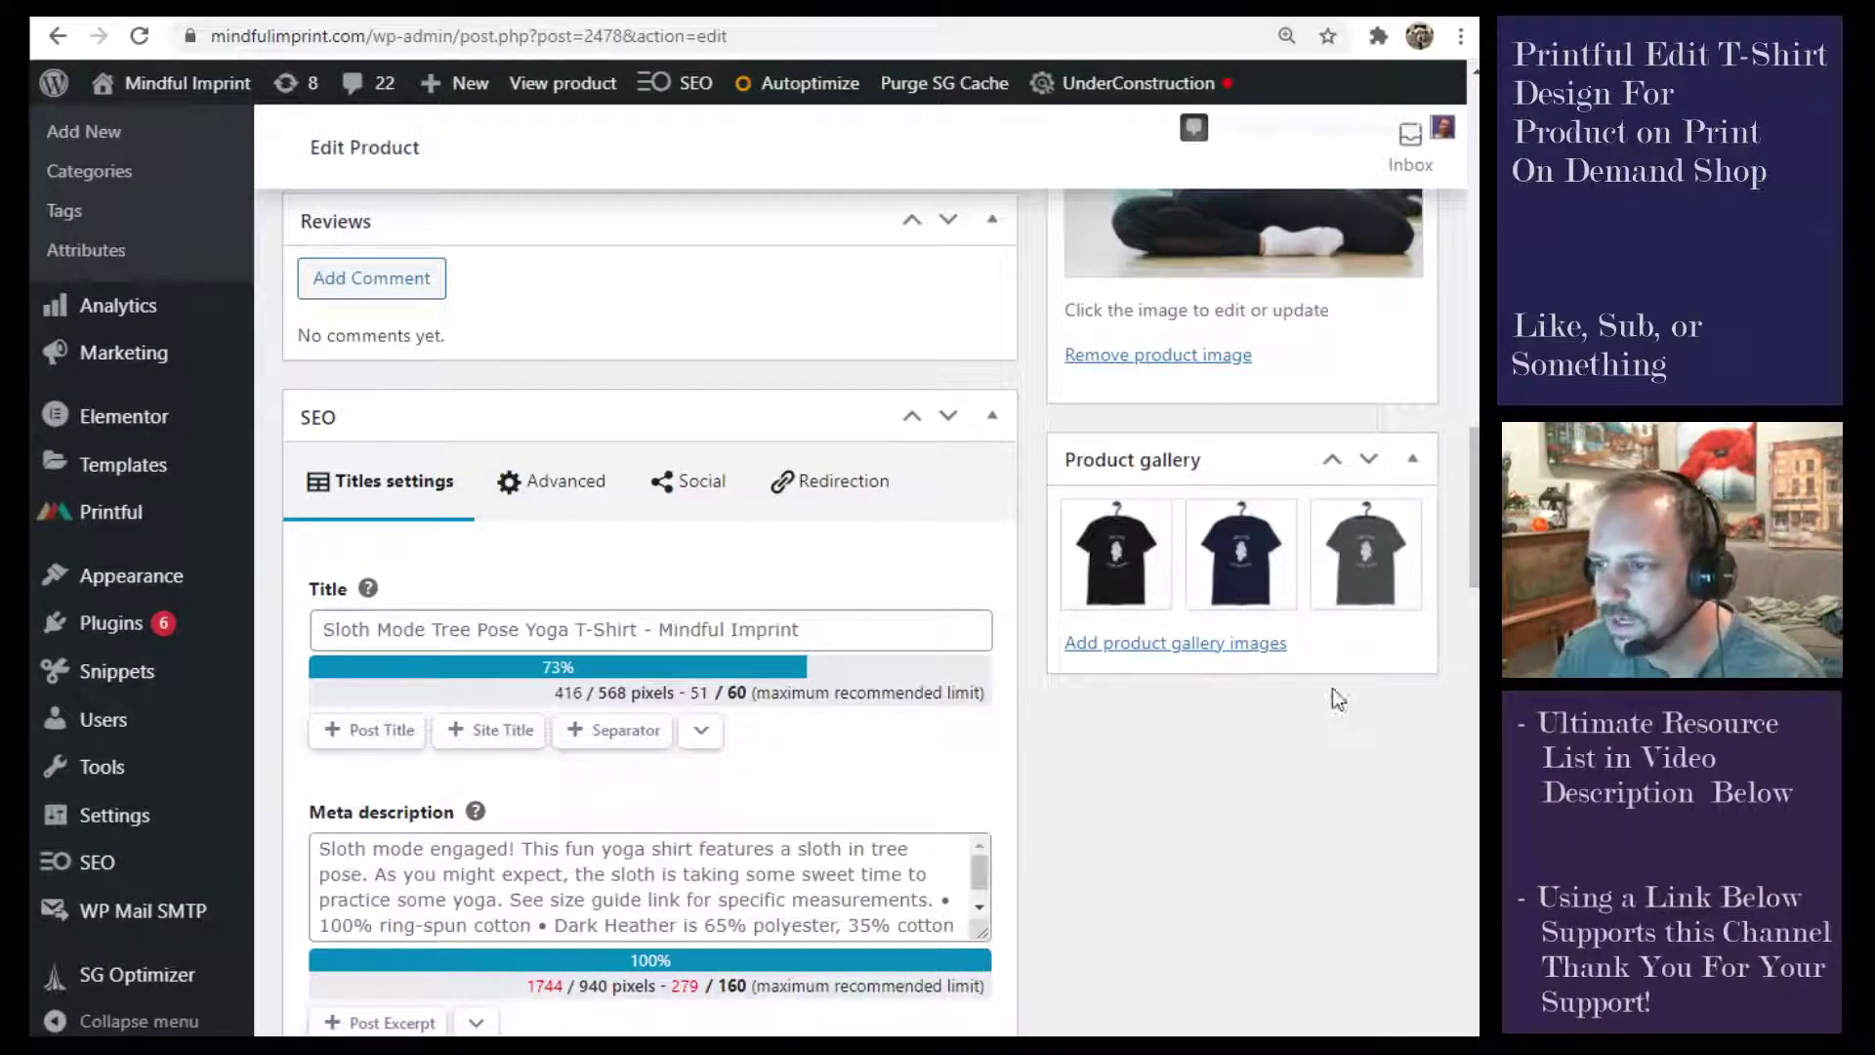
{"action": "scroll", "coordinate": [1309, 537], "scroll_direction": "up", "scroll_amount": 4}
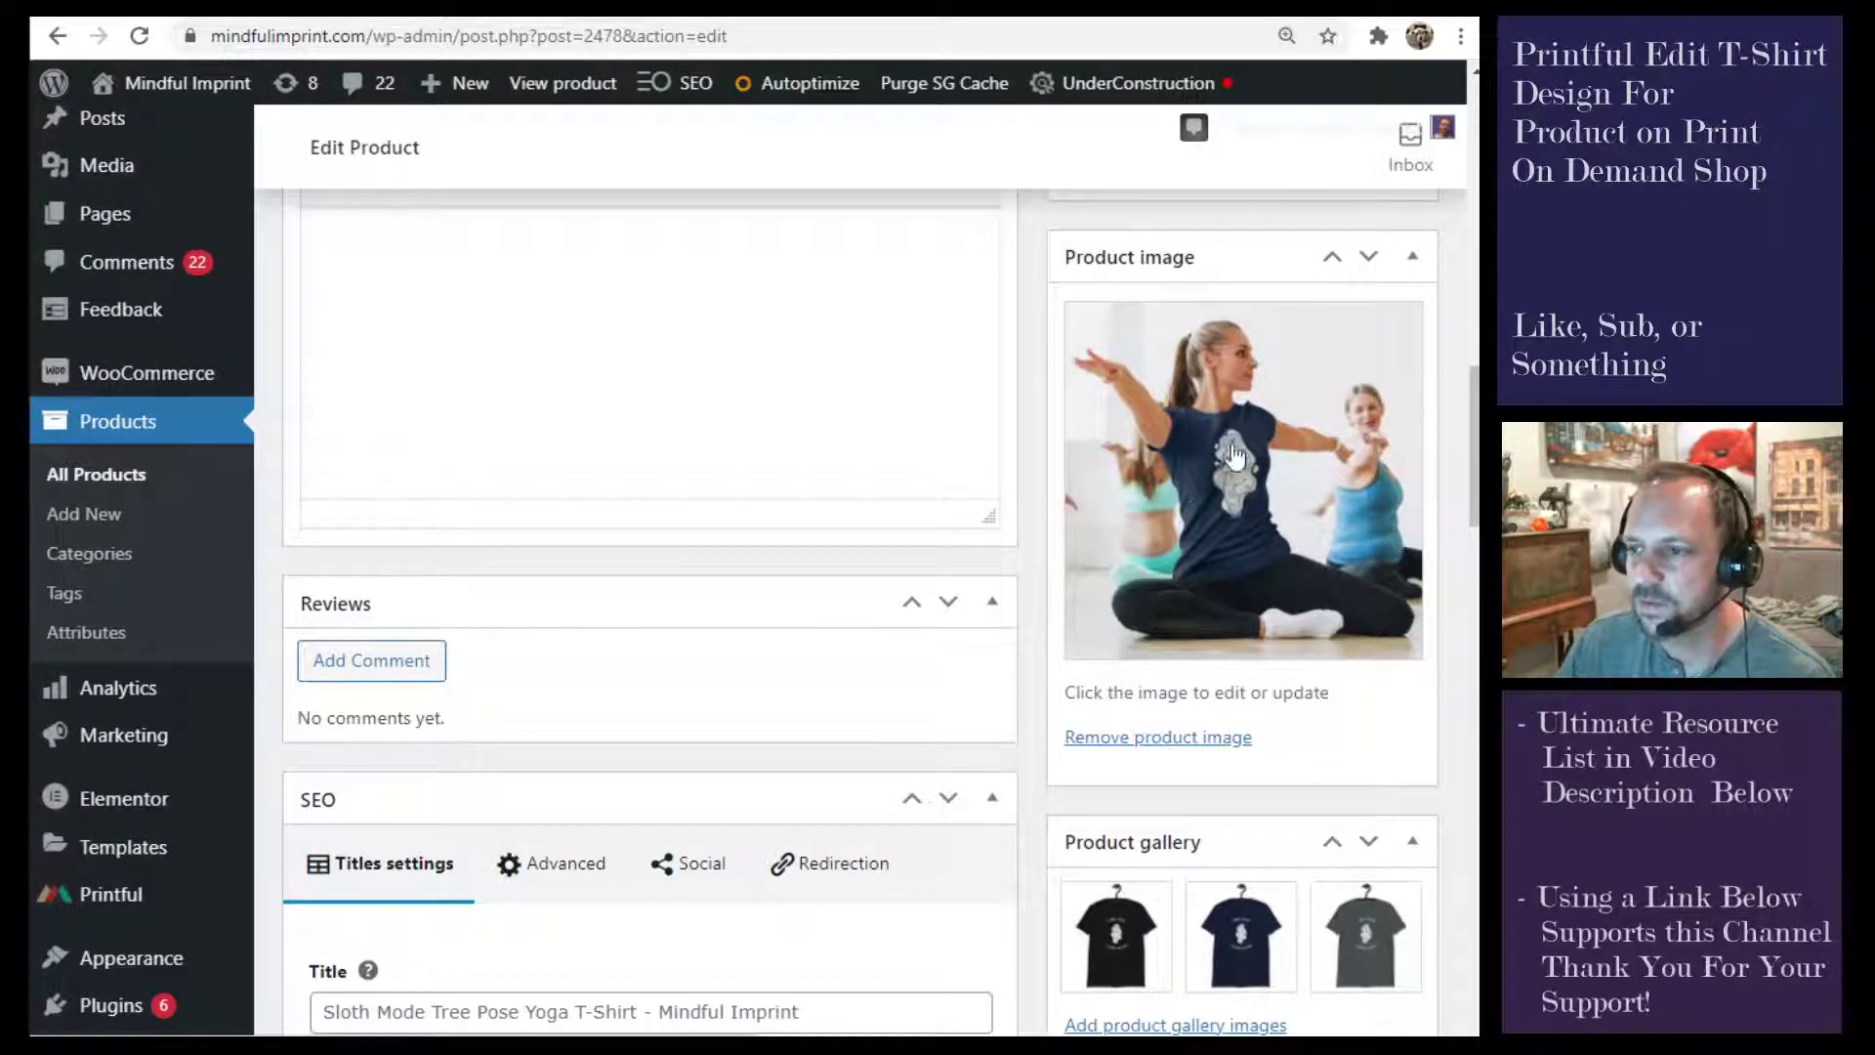
{"action": "scroll", "coordinate": [1232, 461], "scroll_direction": "down", "scroll_amount": 1}
{"action": "scroll", "coordinate": [1232, 461], "scroll_direction": "down", "scroll_amount": 3}
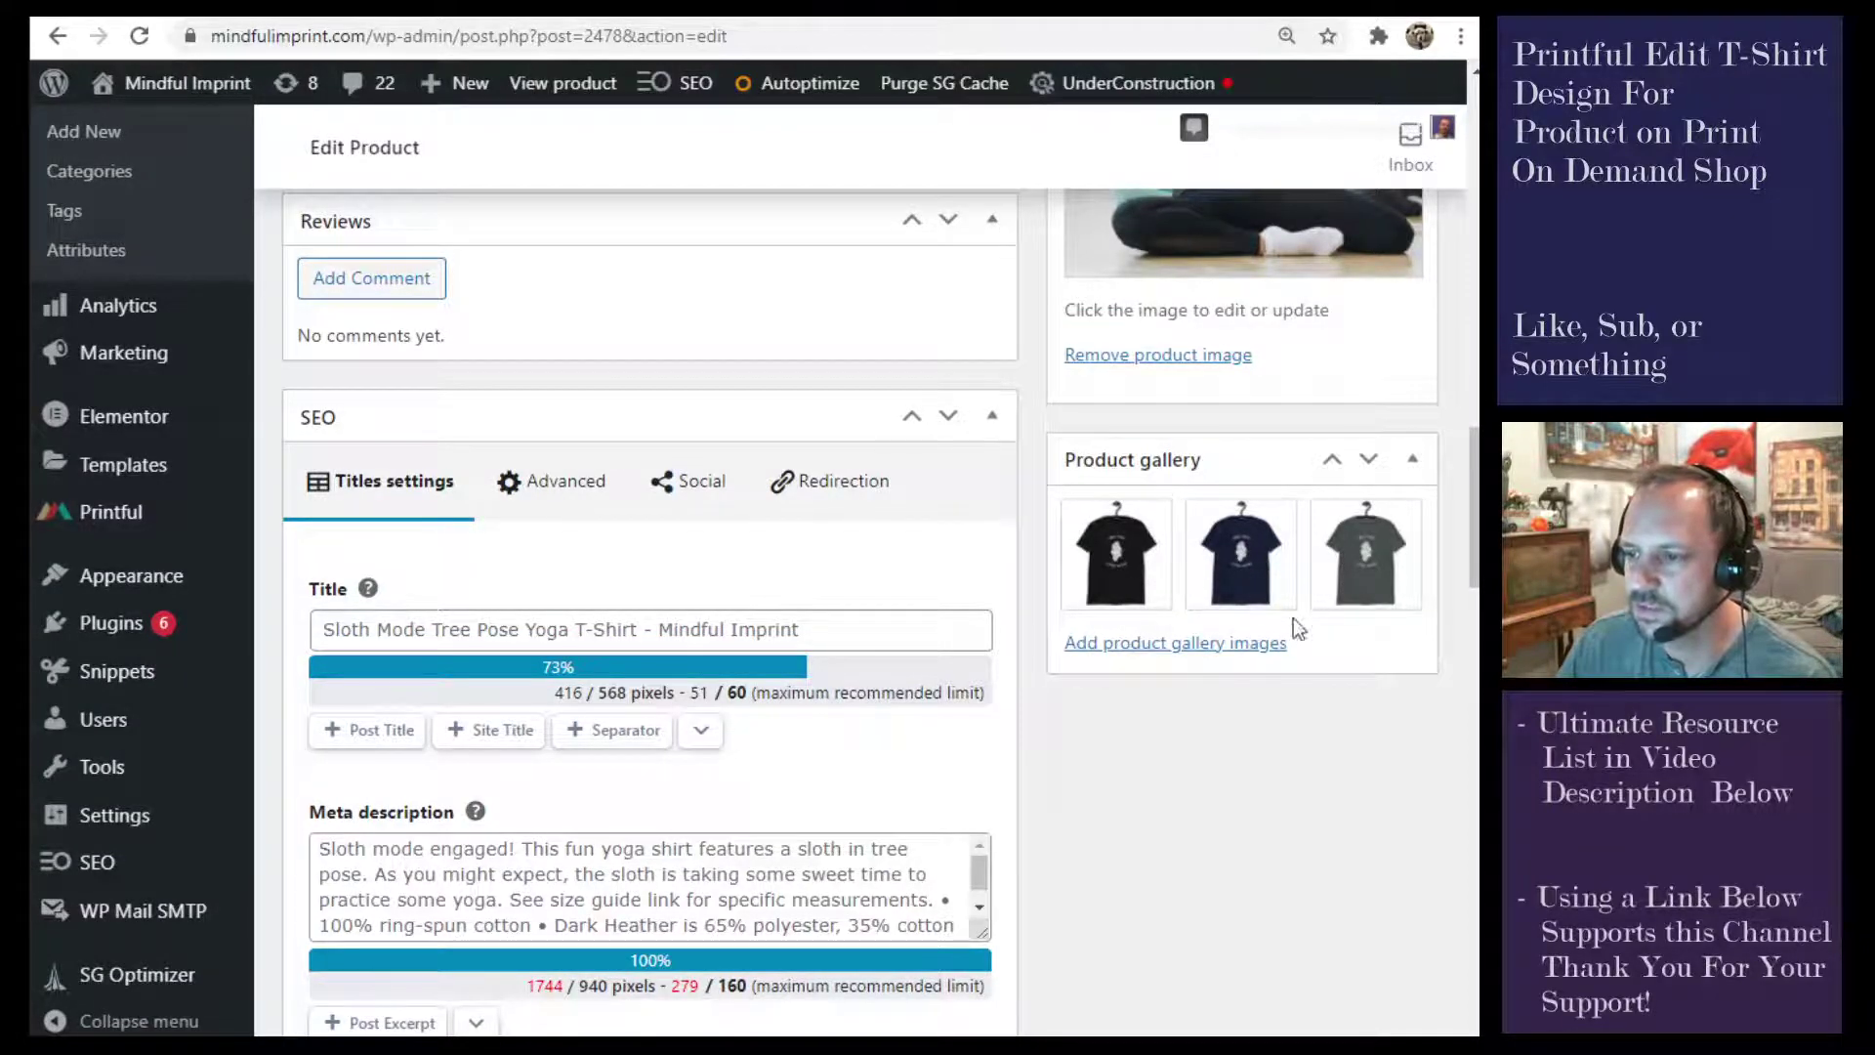
{"action": "scroll", "coordinate": [1319, 761], "scroll_direction": "up", "scroll_amount": 5}
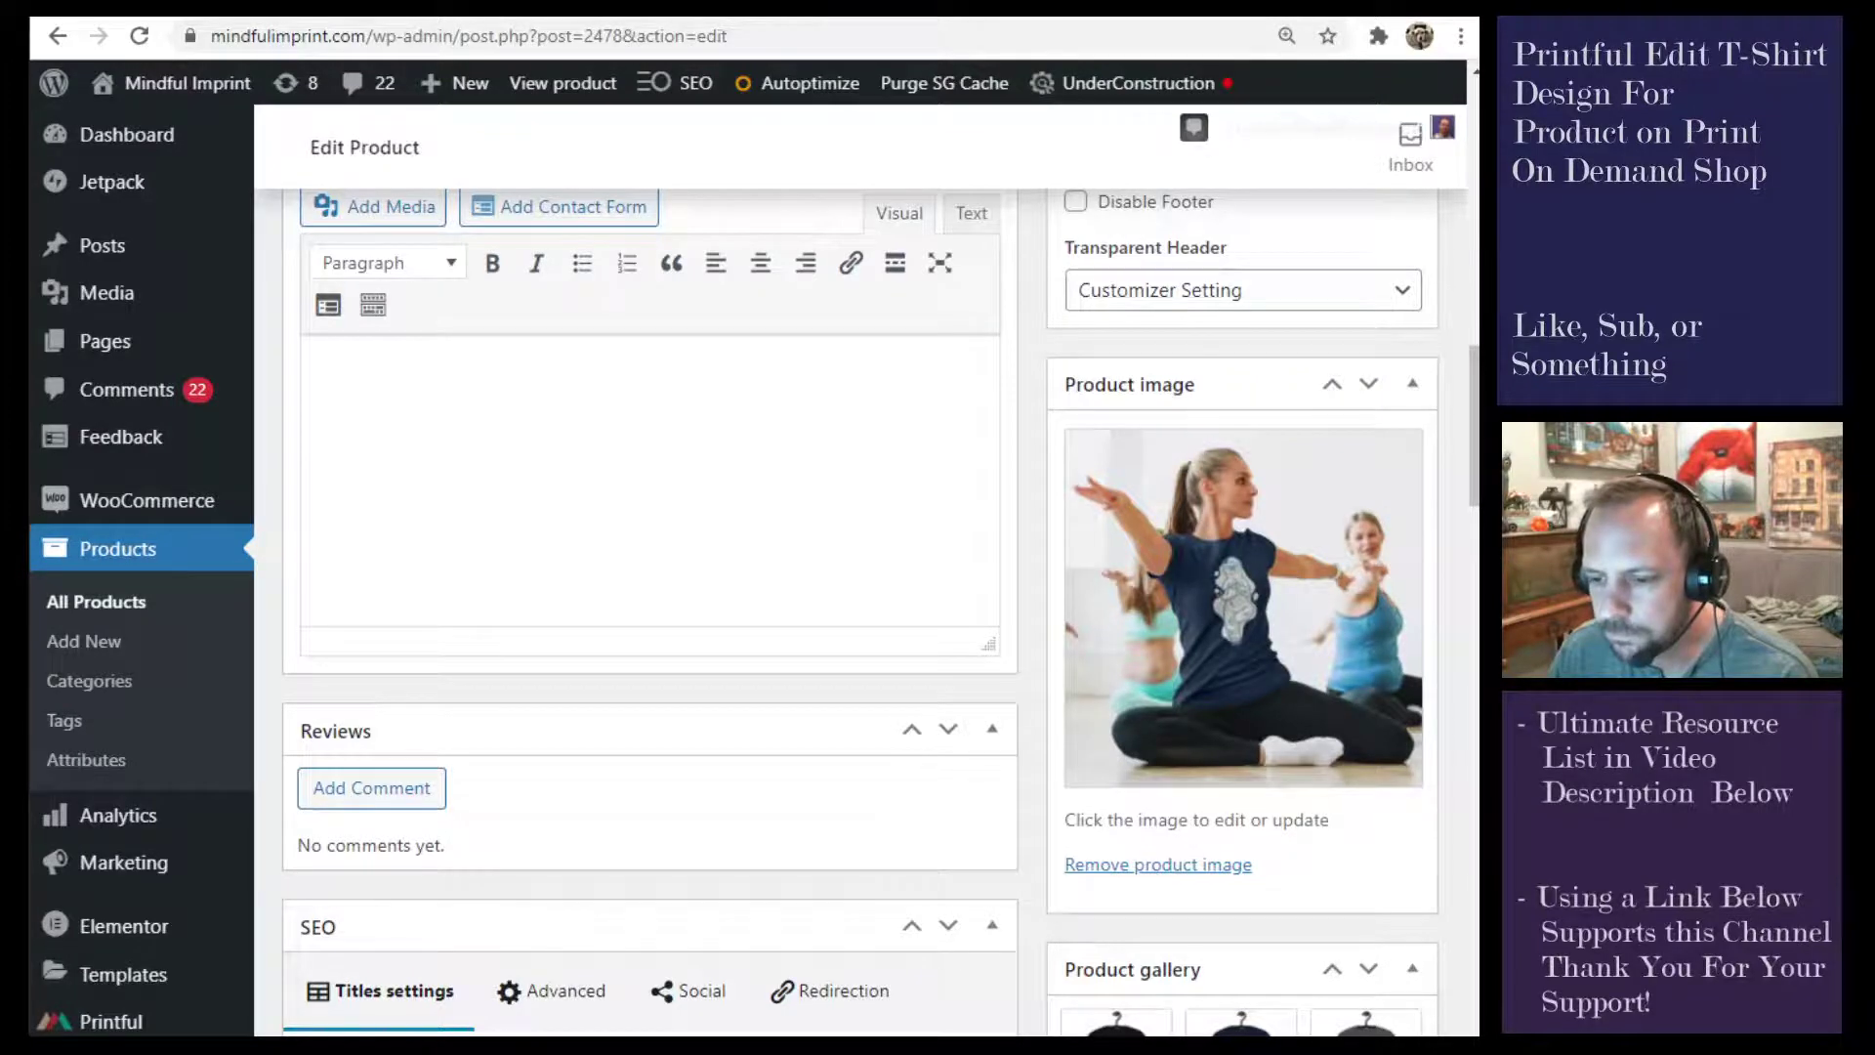
Switch to paint.net showing the thnksEnd.png 'Thanks For Watching' end card
{"action": "key", "text": "alt+Tab"}
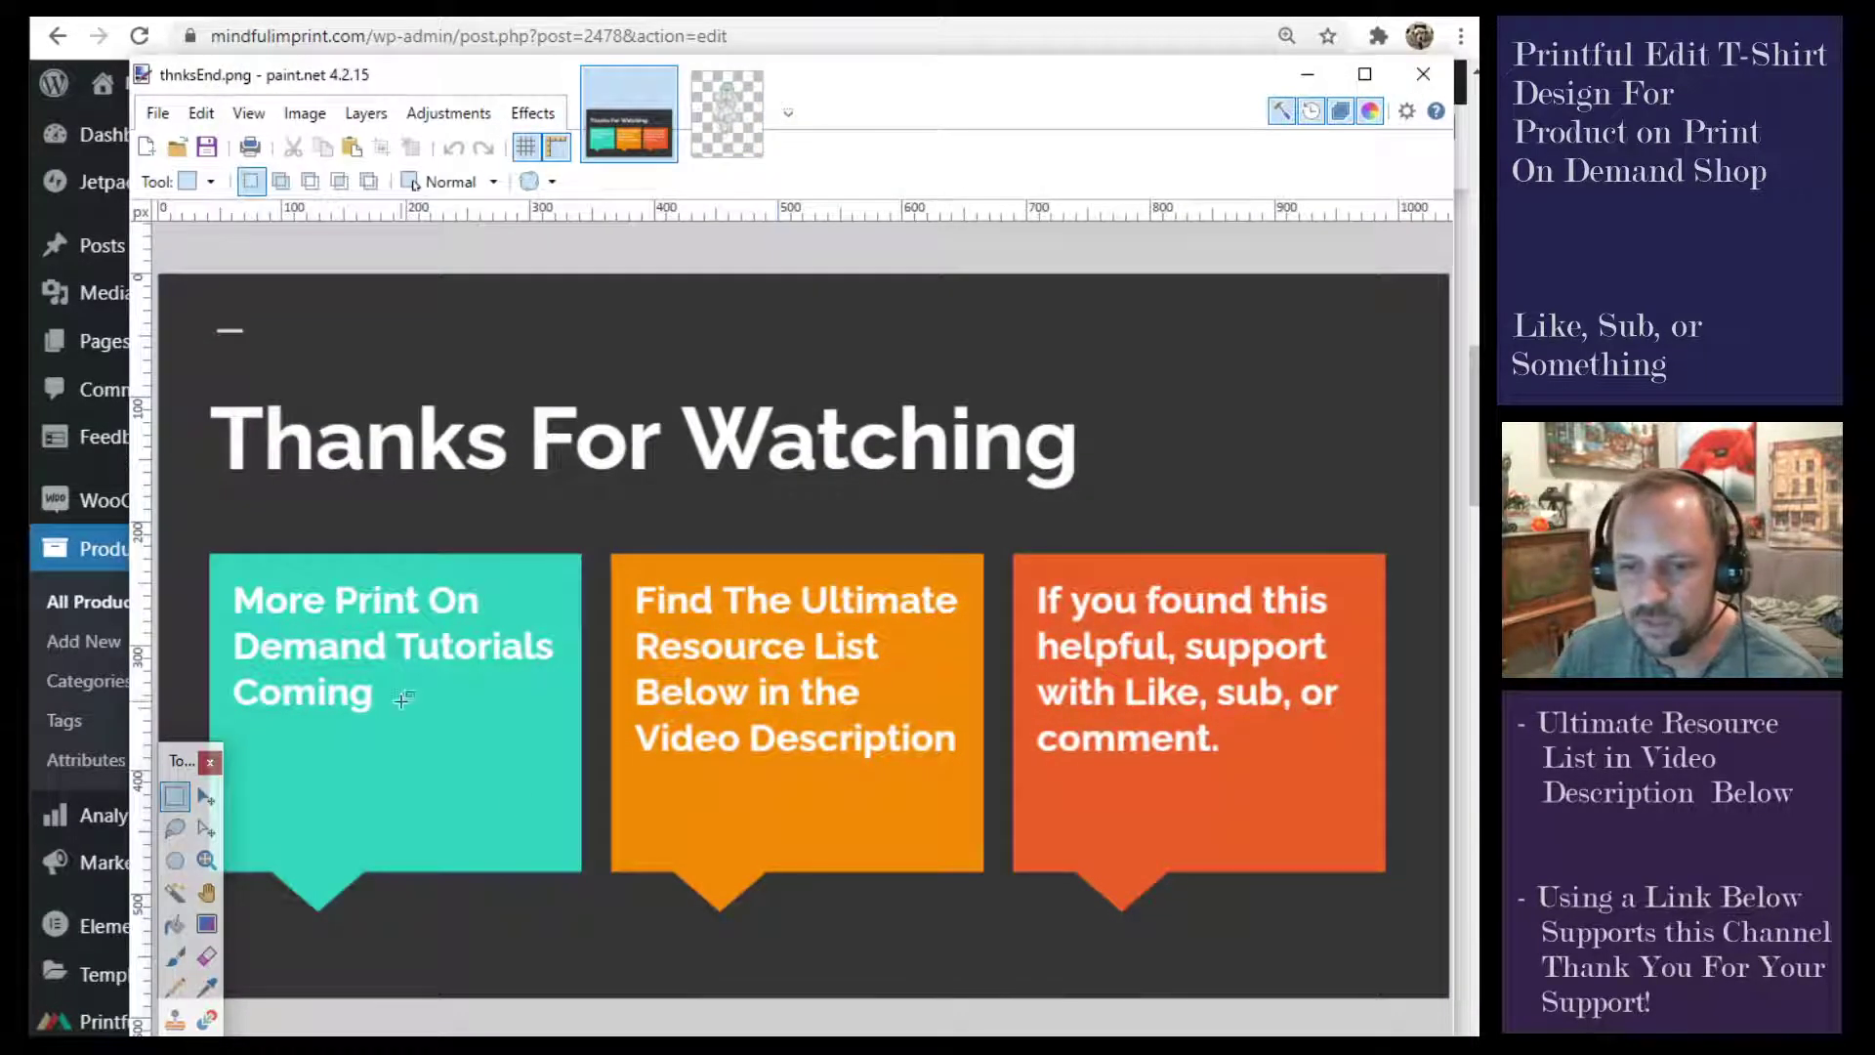